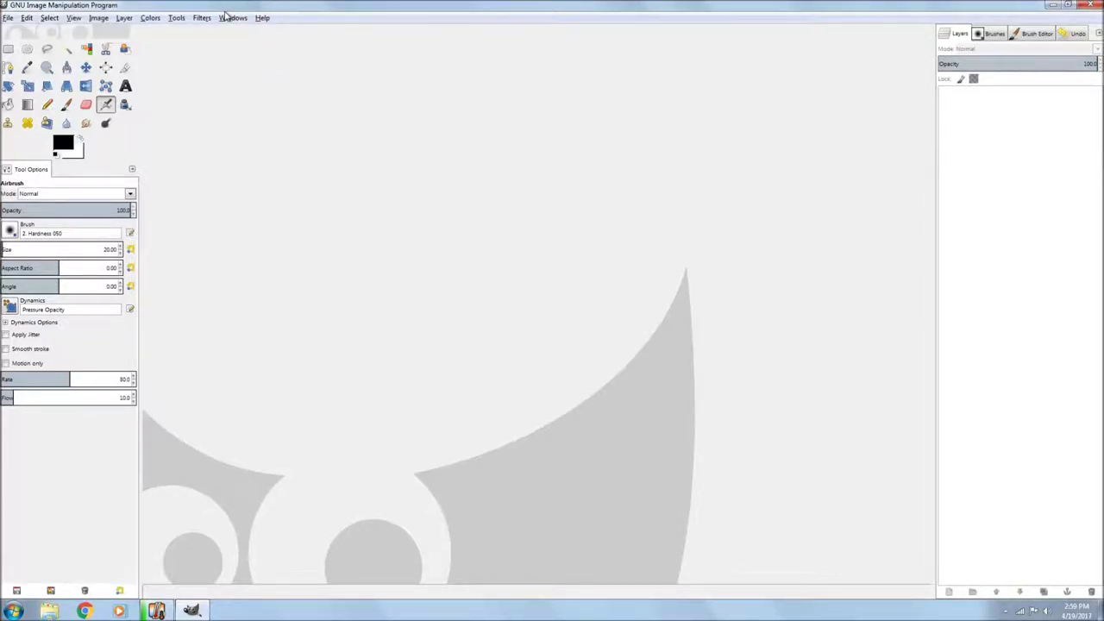
Open the Windows menu to see GIMP's window and dock arrangement options
click(231, 19)
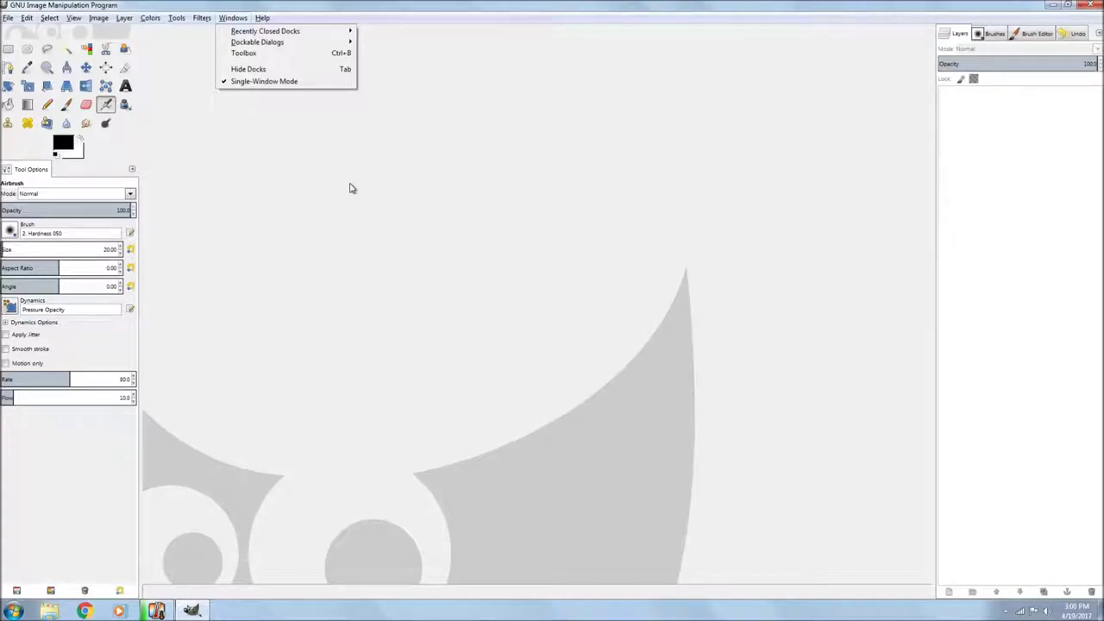
Dismiss the Windows menu, look at the Brushes tab, then return to Layers
click(253, 120)
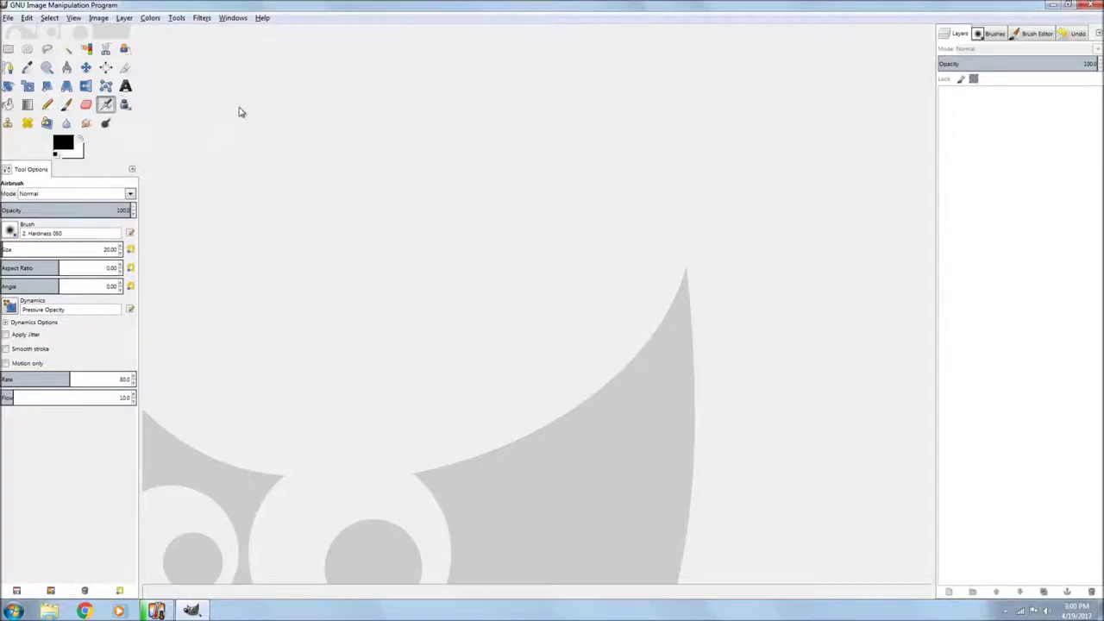
click(998, 36)
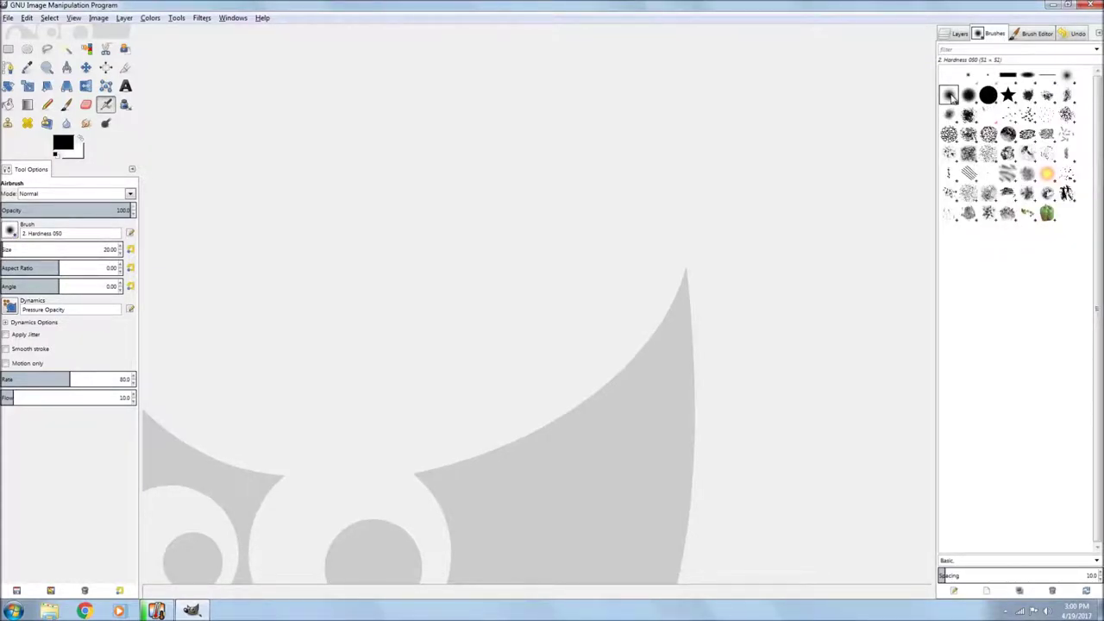
click(960, 36)
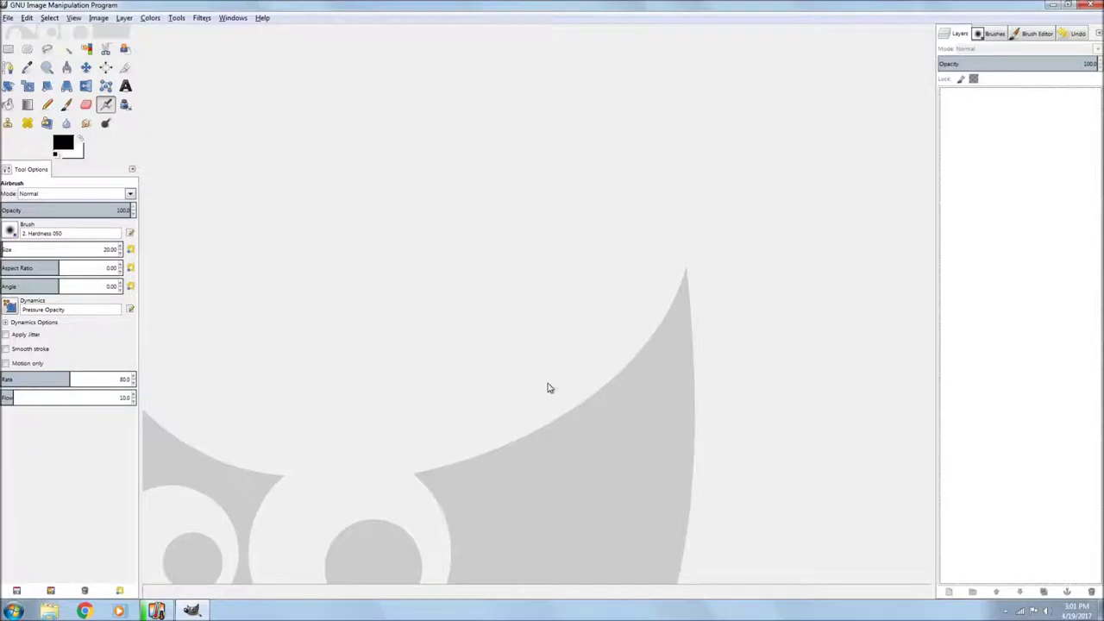
click(230, 18)
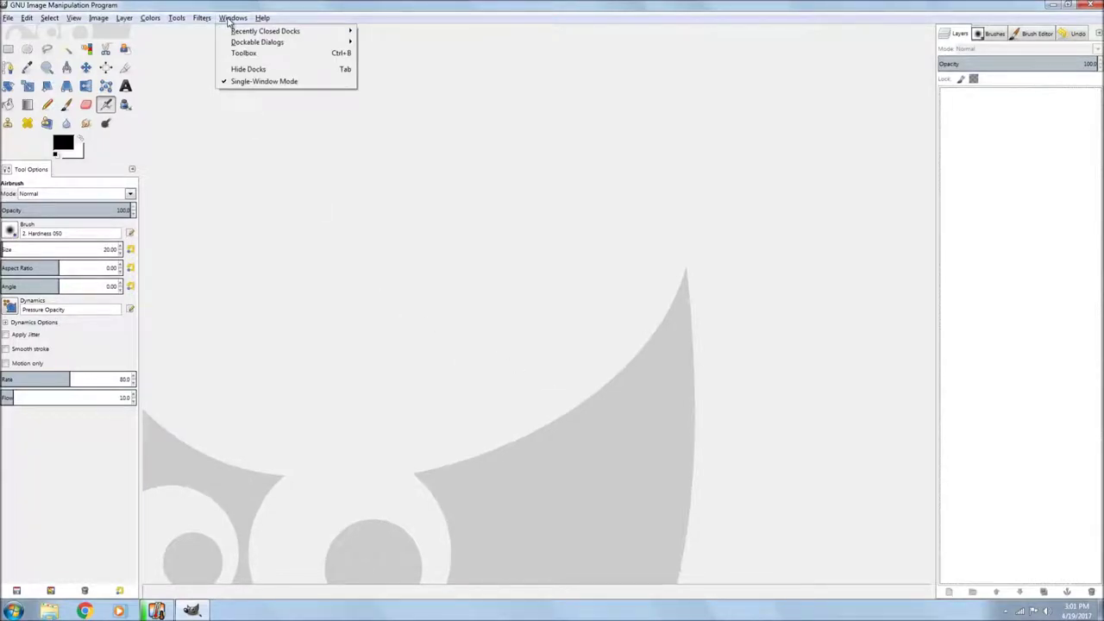
mouse_move(257, 42)
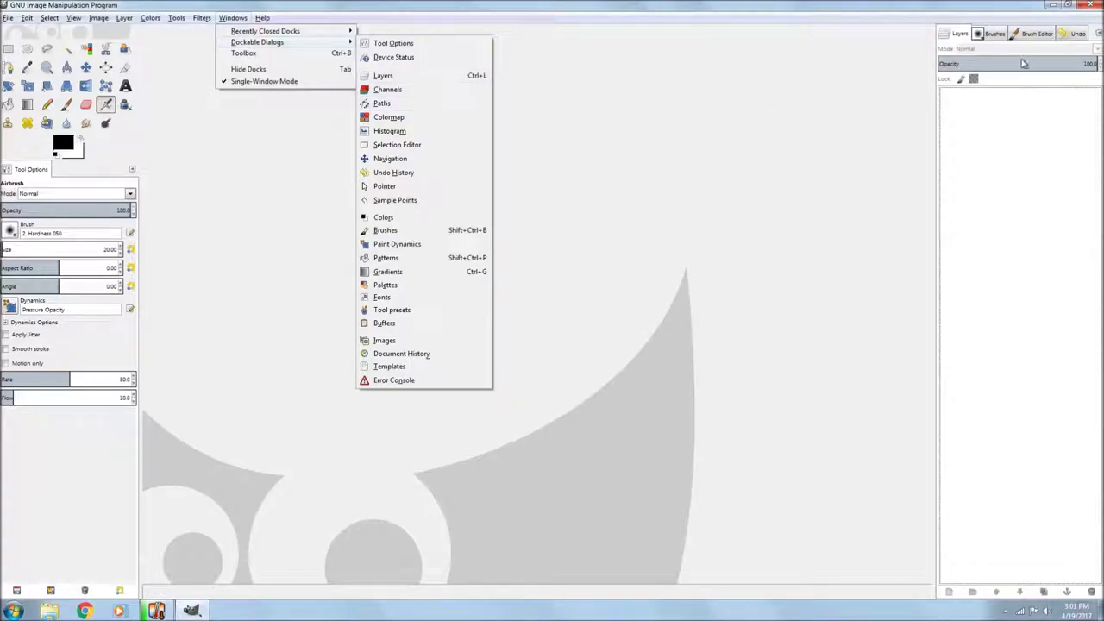
click(596, 230)
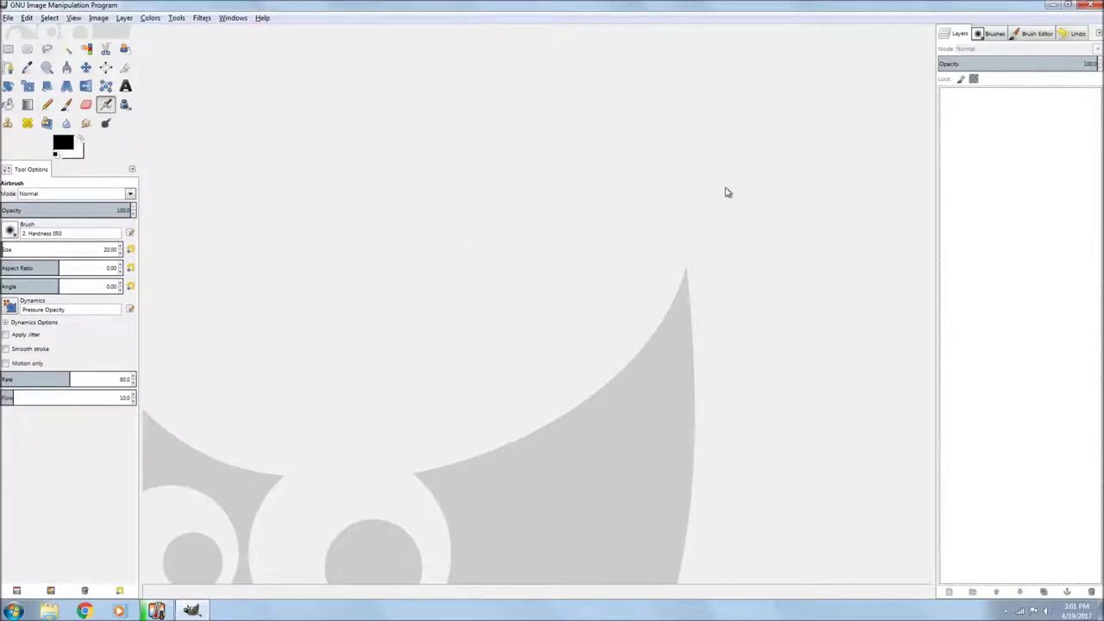
click(1077, 34)
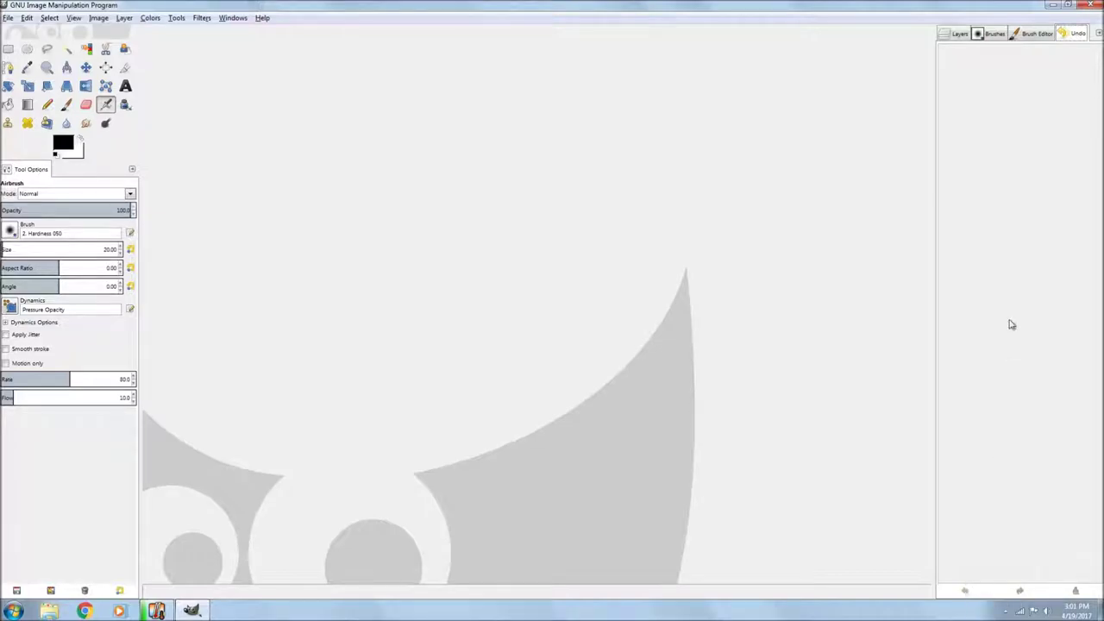
click(959, 34)
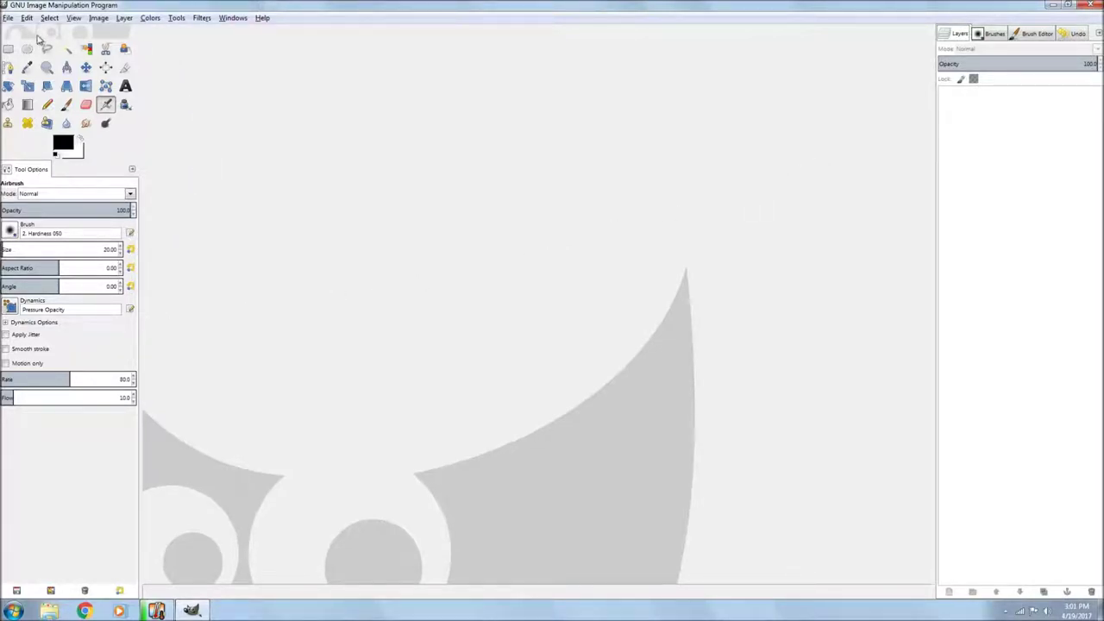
Open the 2048×1365 family photo JPG from the Pictures folder
click(8, 19)
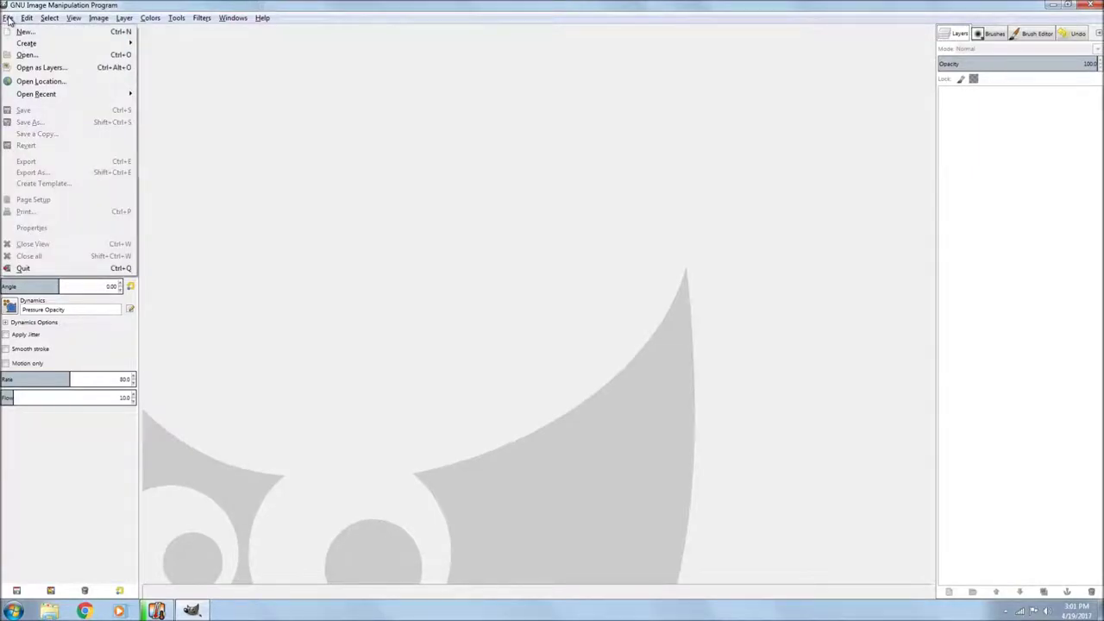
click(26, 55)
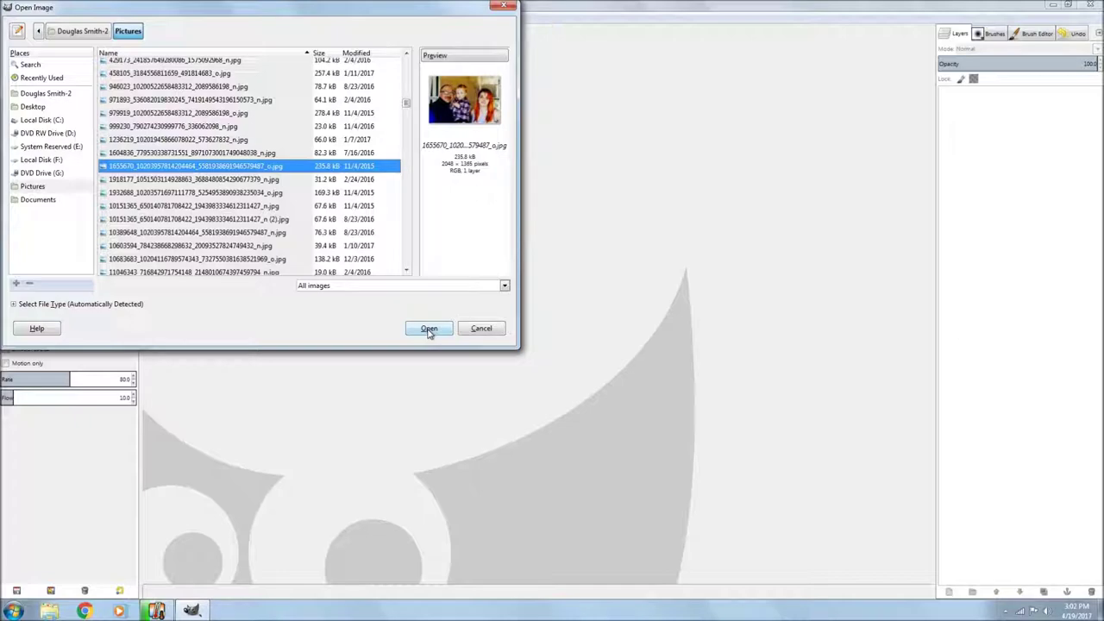
click(428, 330)
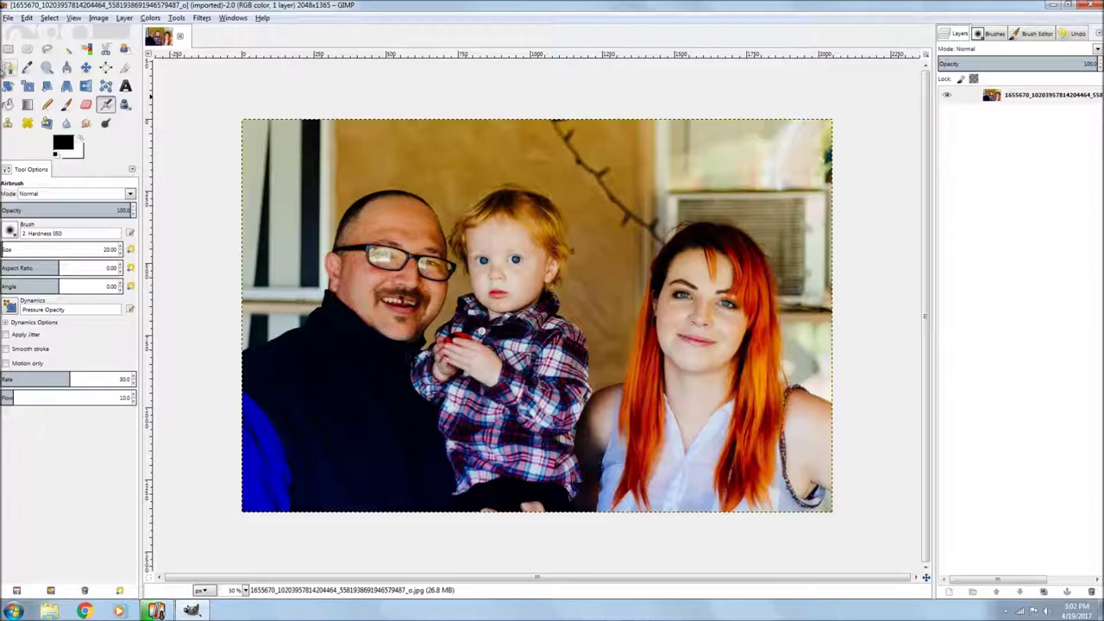
Trace a path over the child's head, down the right side, along the chin and up the left cheek
click(8, 68)
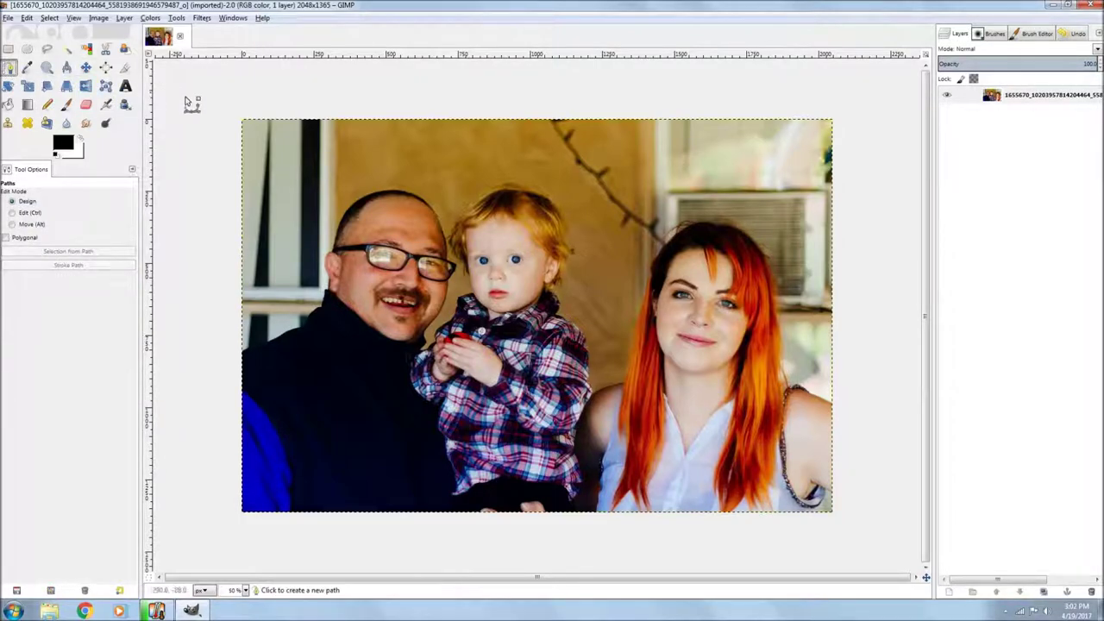
click(449, 225)
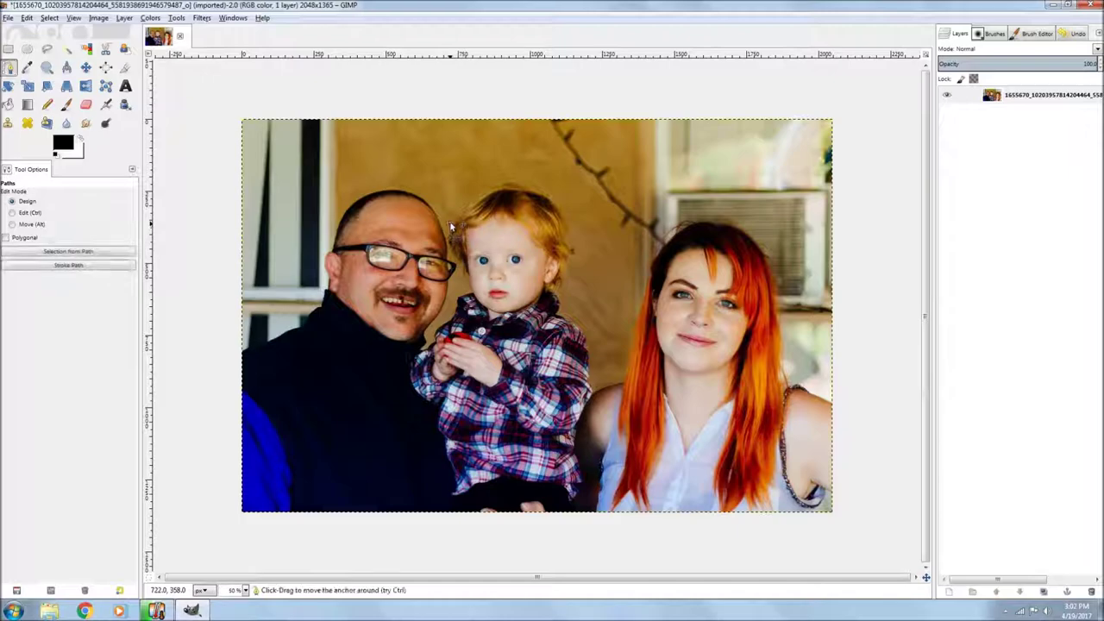
click(490, 180)
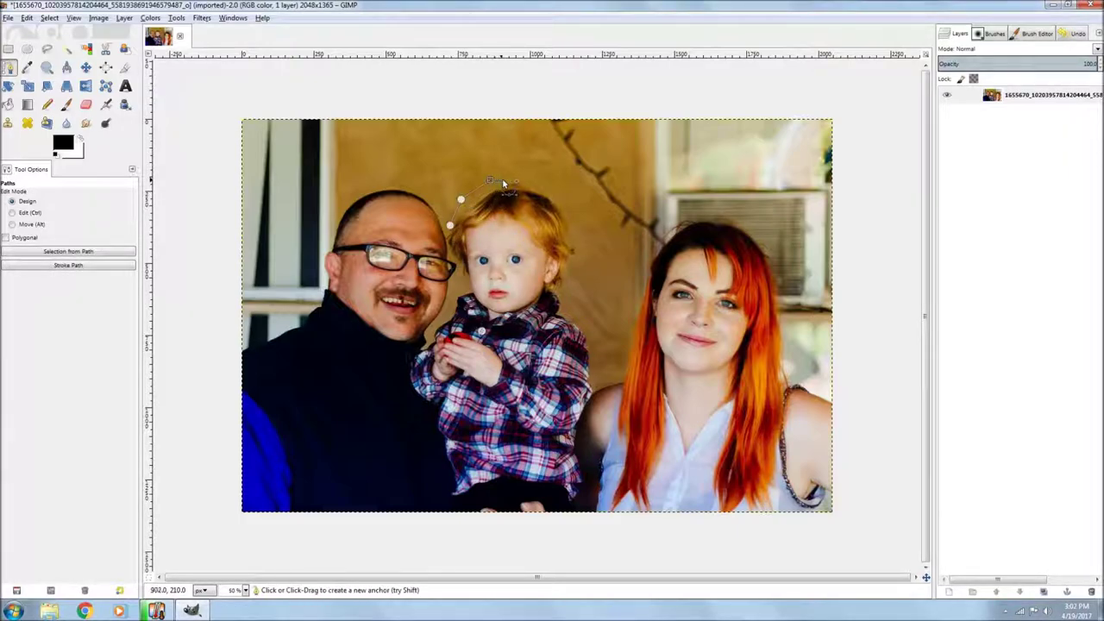
click(529, 183)
click(559, 210)
click(565, 254)
click(559, 296)
click(533, 314)
click(493, 321)
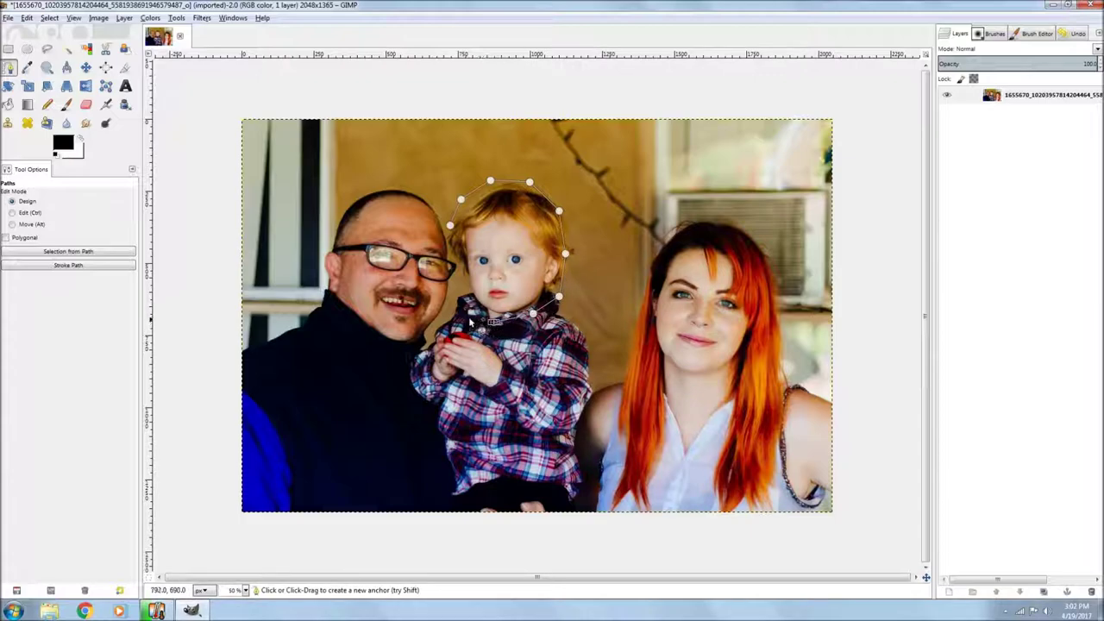
click(463, 309)
click(458, 285)
click(457, 264)
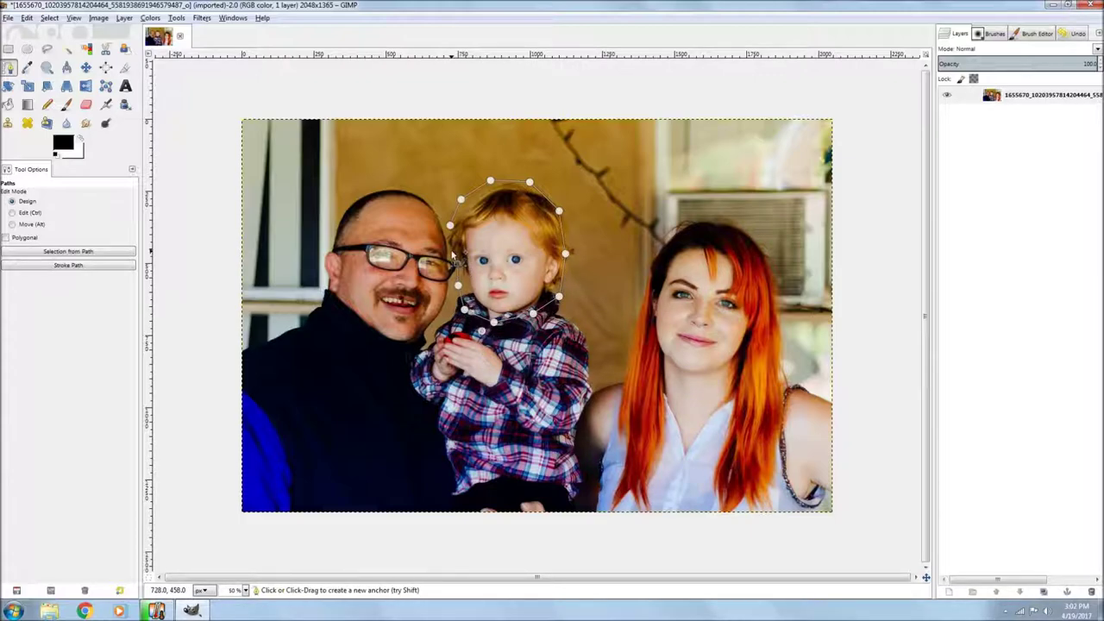
click(451, 249)
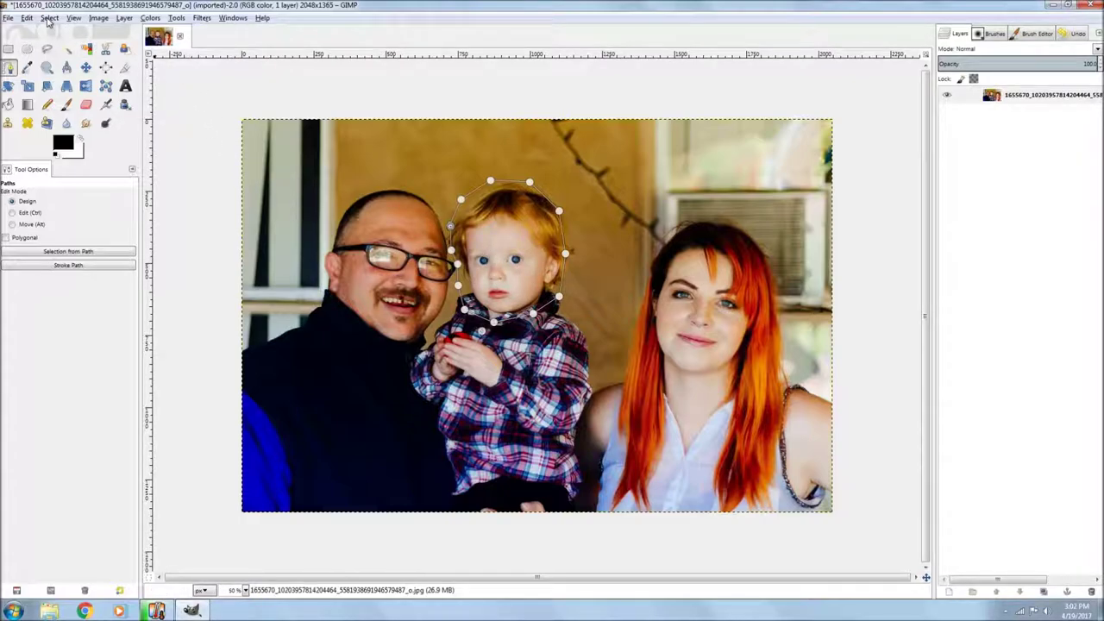
Convert the path to a selection and apply a Gaussian Blur of radius 67 to the face
click(48, 18)
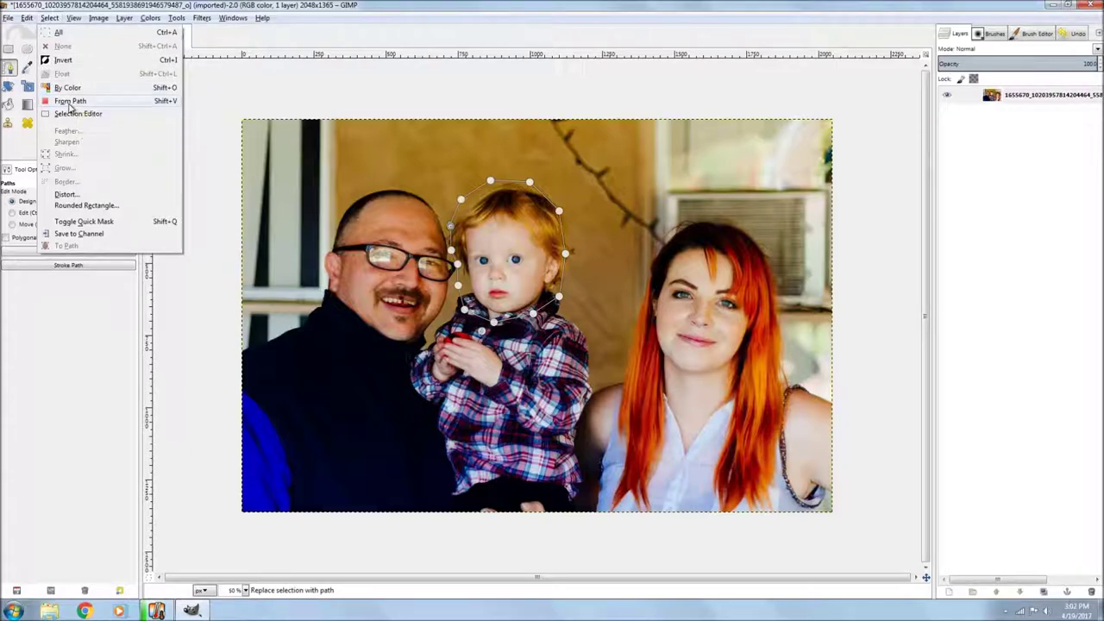
click(70, 101)
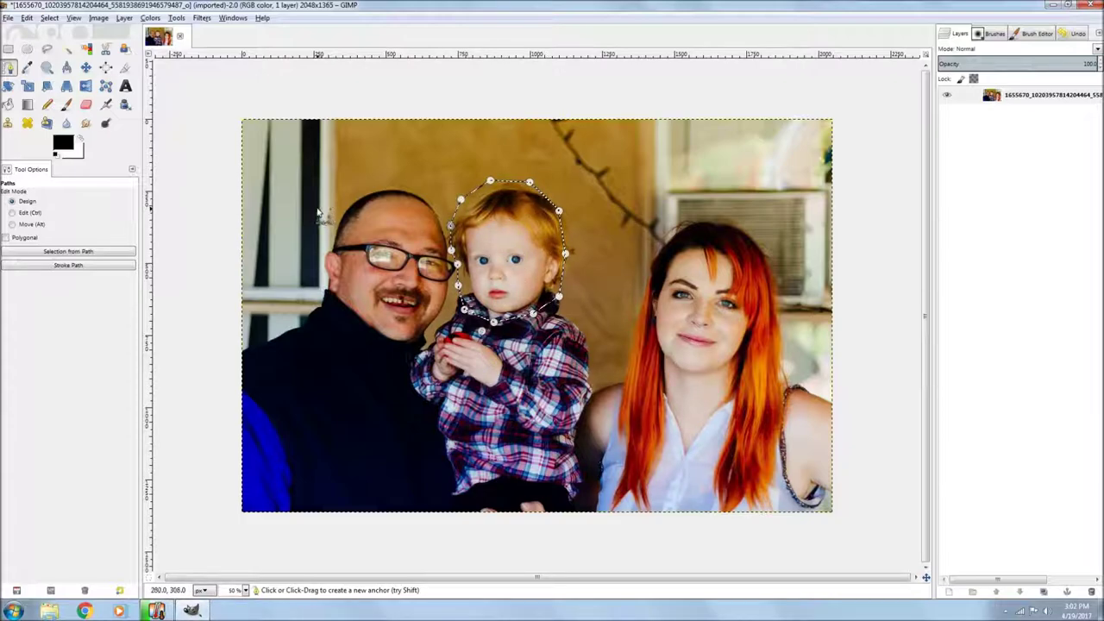
click(202, 18)
mouse_move(213, 74)
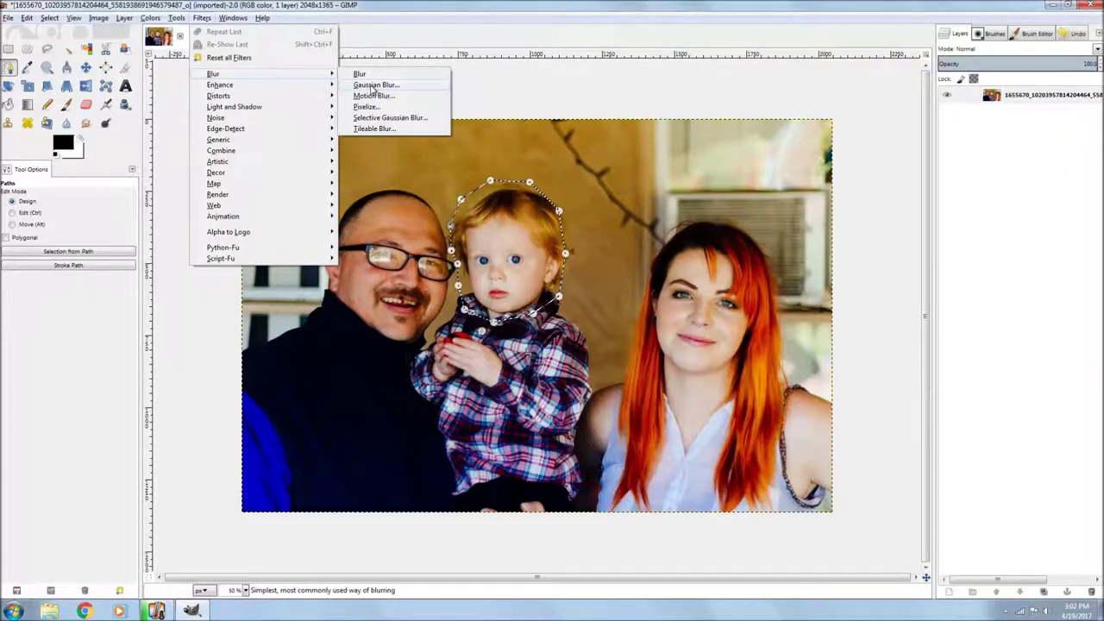
click(376, 85)
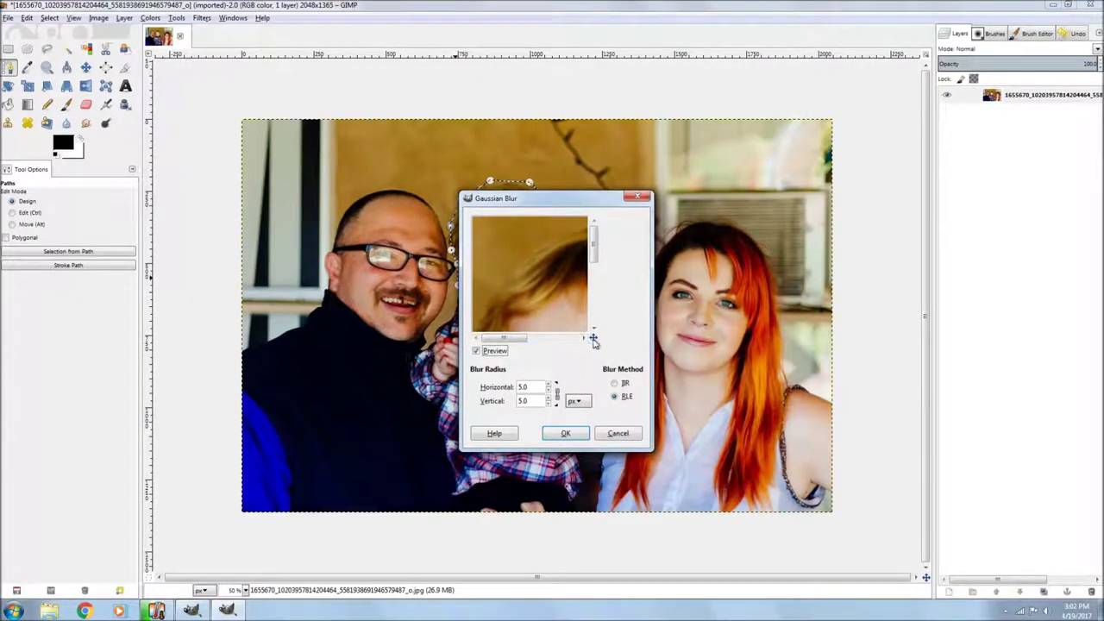
drag(593, 337, 577, 360)
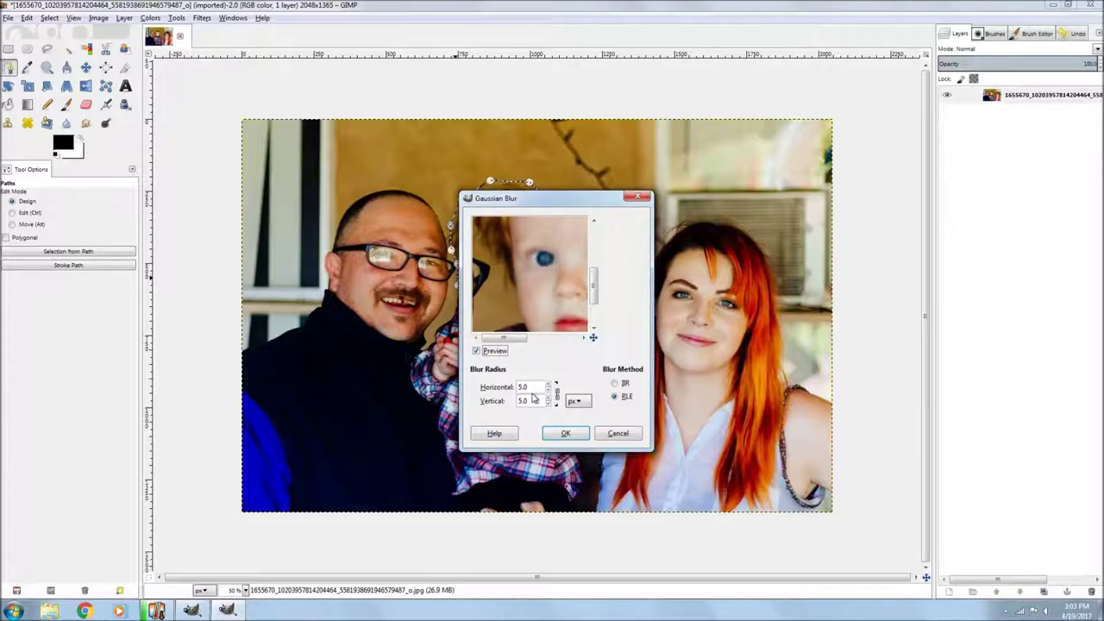
click(553, 386)
click(553, 386)
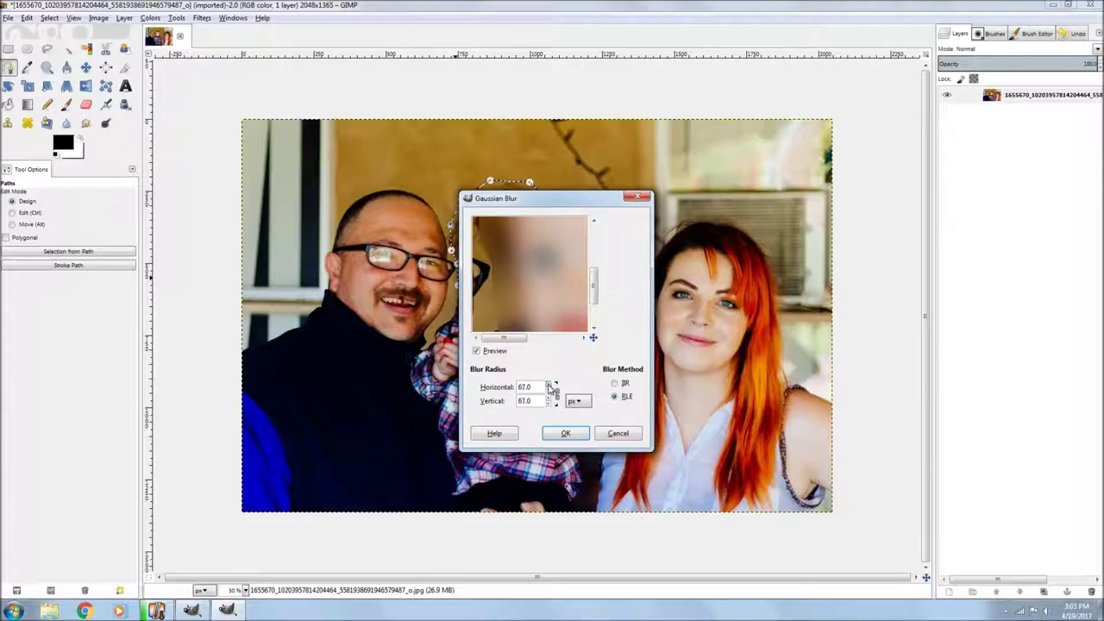
click(565, 433)
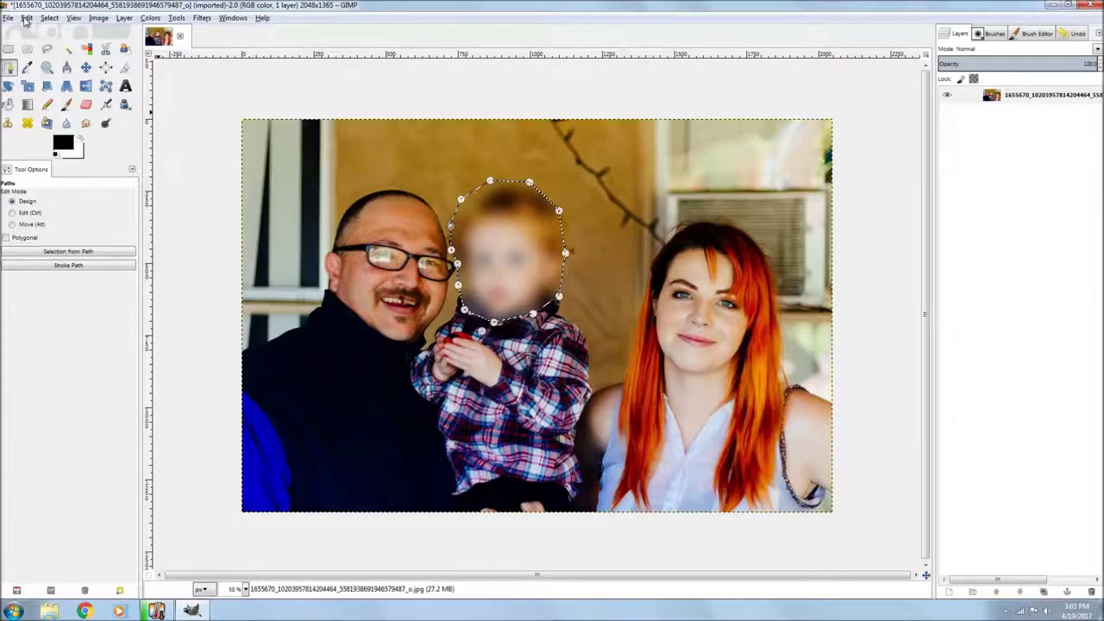
Revert the Gaussian Blur in Undo History, return to Layers, and bring up the Filters menu
click(1076, 35)
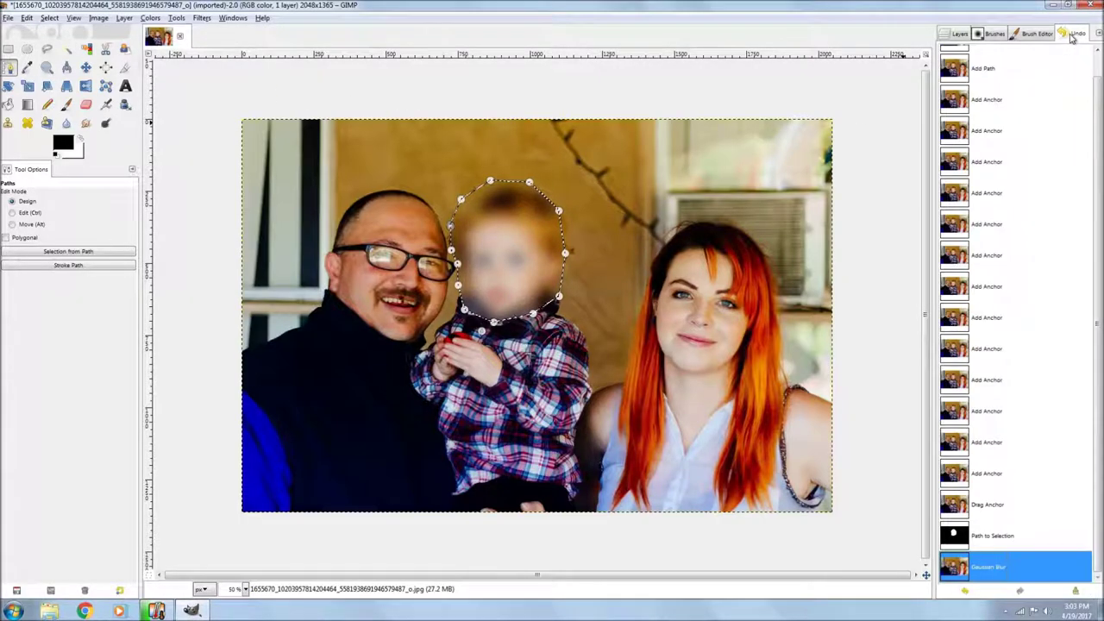
click(964, 592)
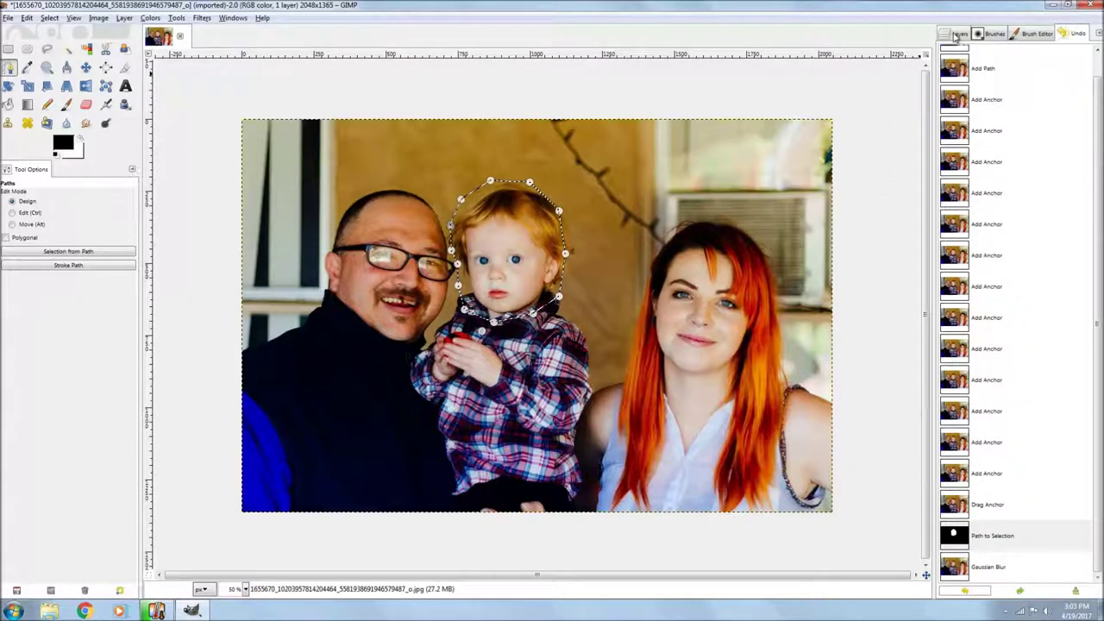
click(955, 34)
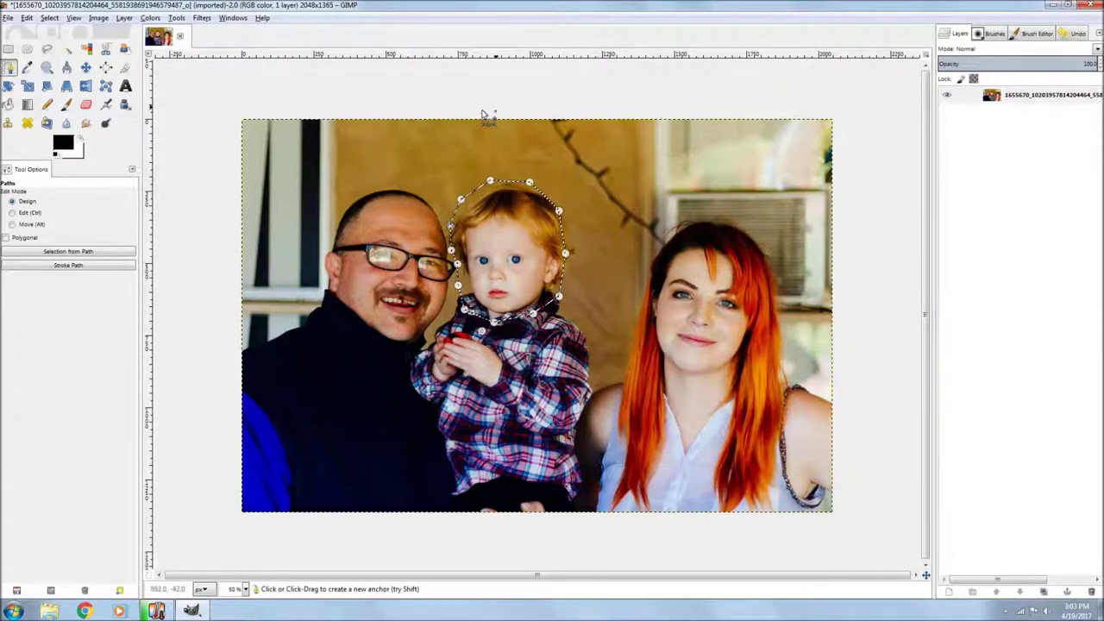
click(201, 18)
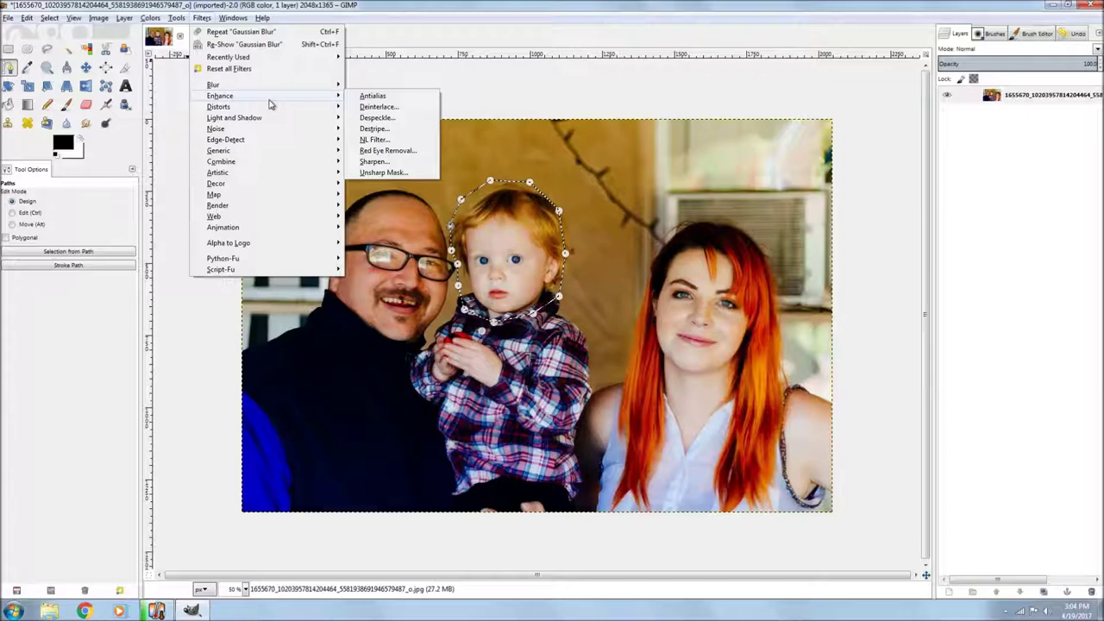
mouse_move(213, 85)
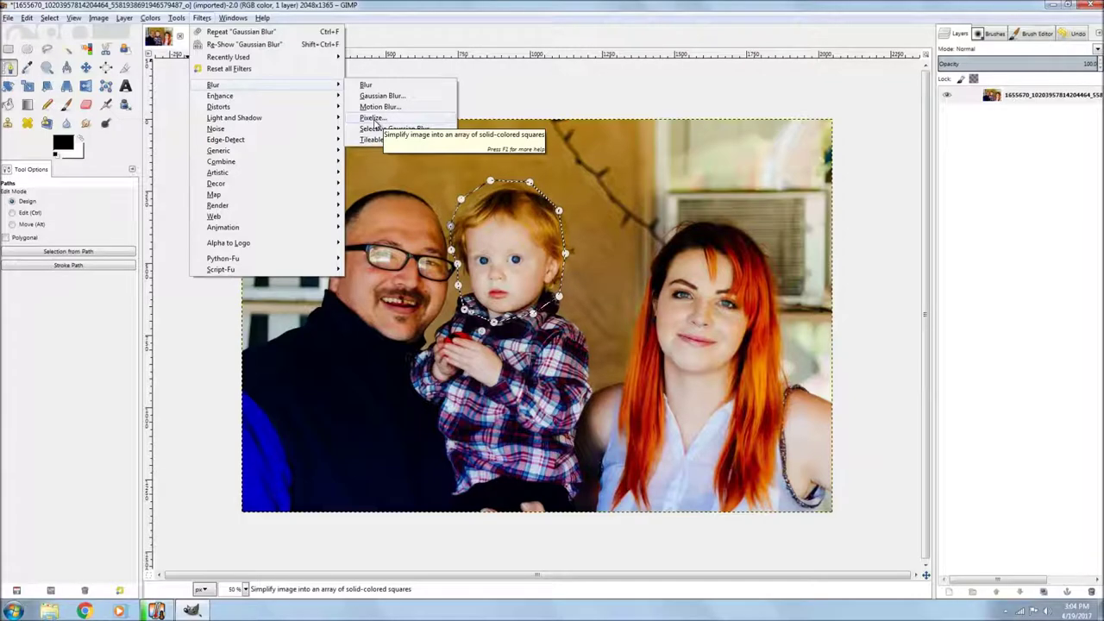
Pixelize the child's face with enlarged block size, then set the selection to None
click(373, 119)
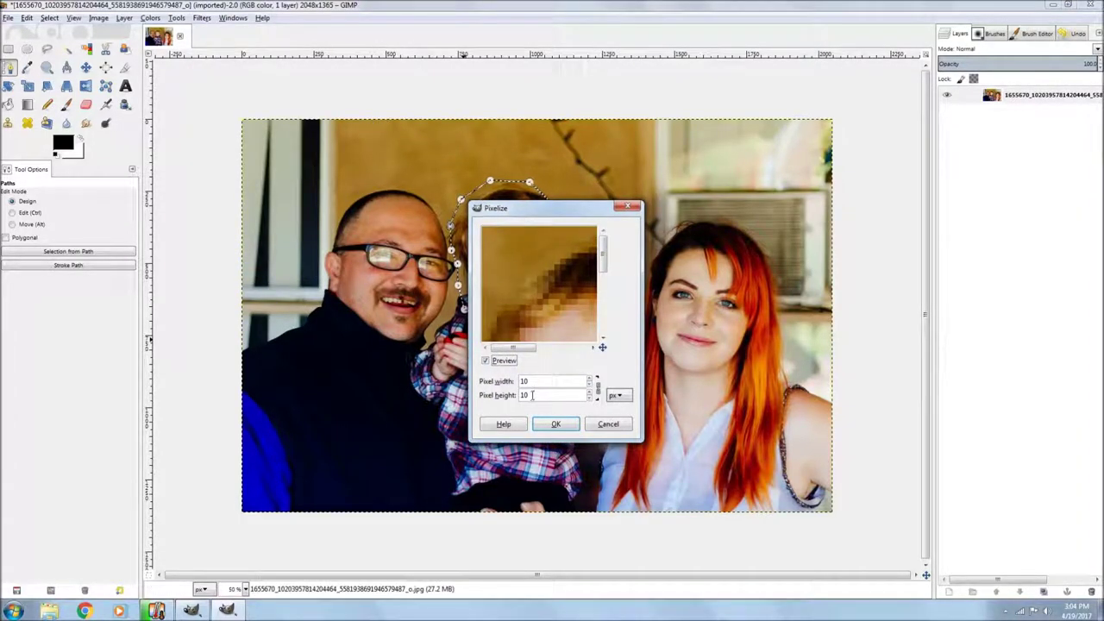
click(590, 379)
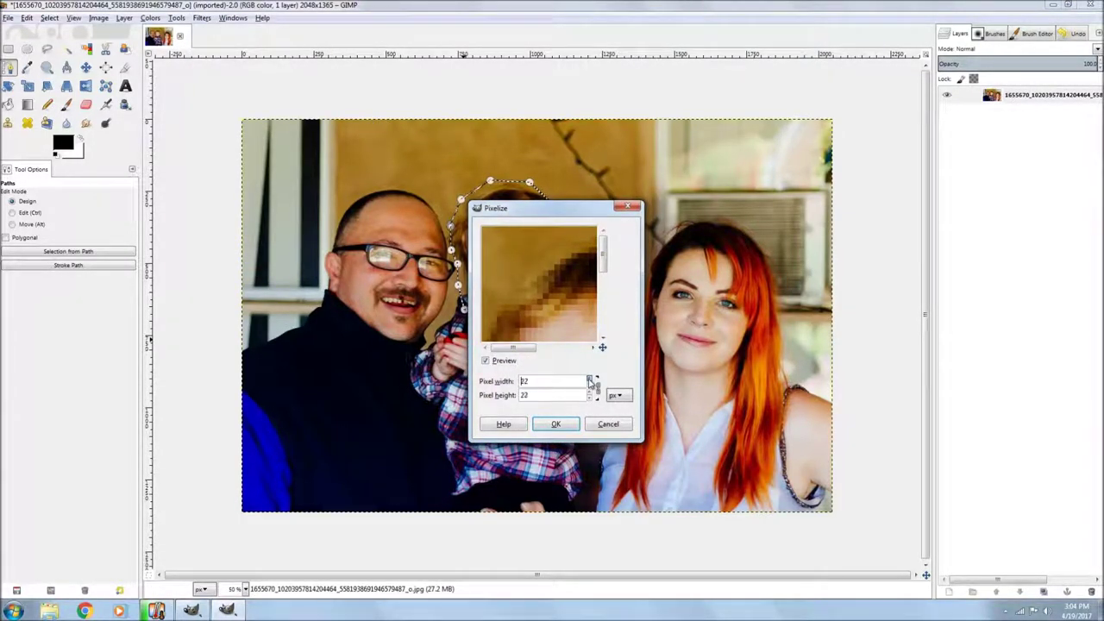
click(553, 426)
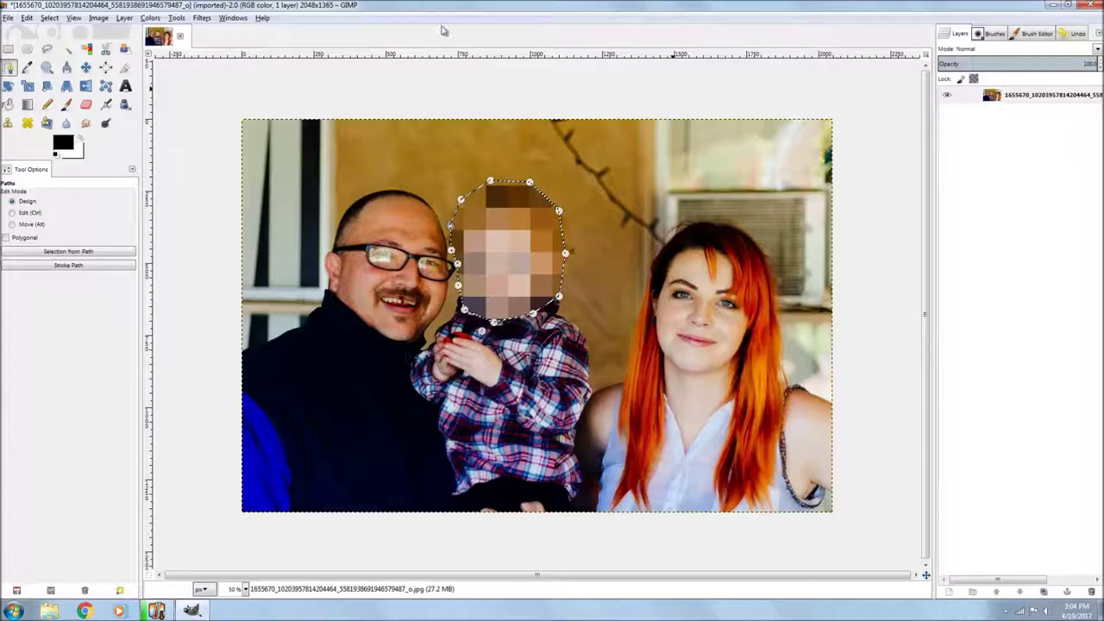
click(49, 19)
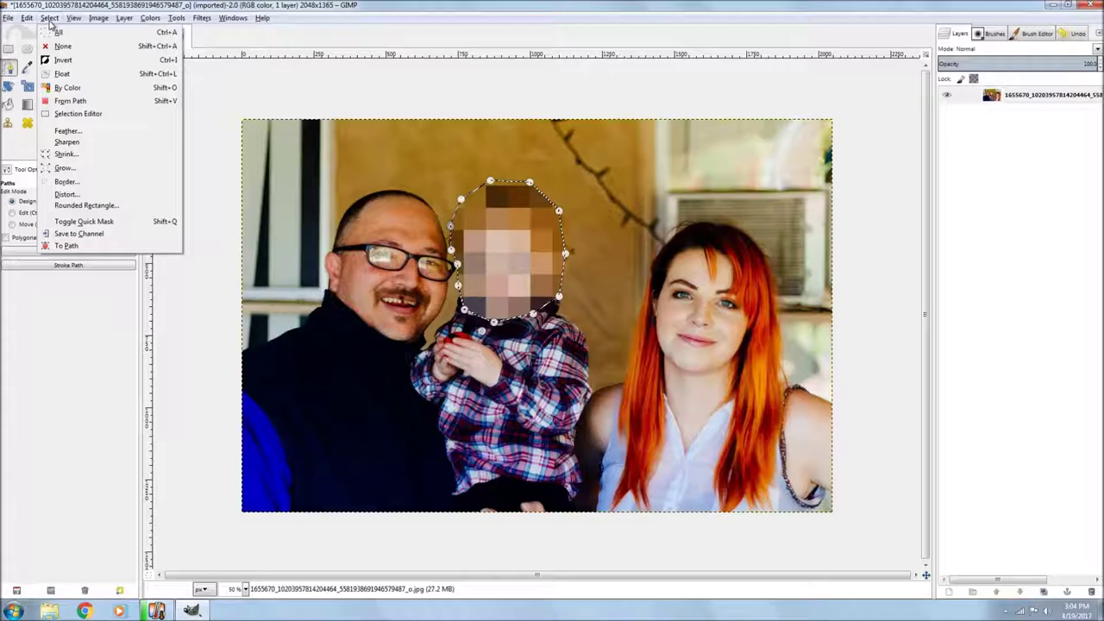
click(63, 48)
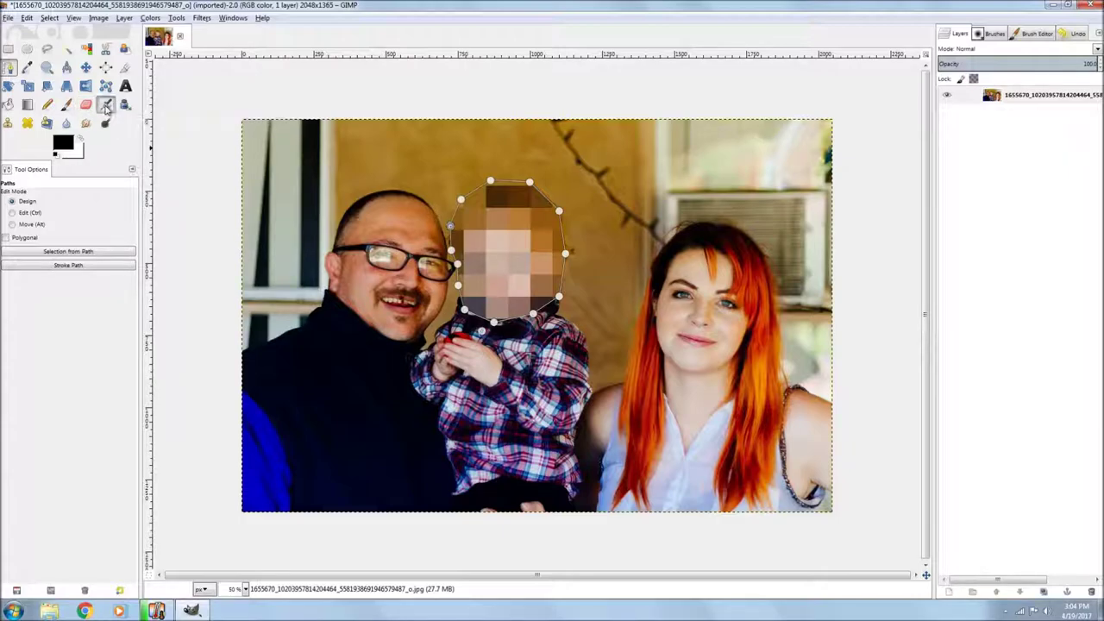
With the Airbrush tool active, zoom to 200% and centre the view on the man's mouth
click(106, 104)
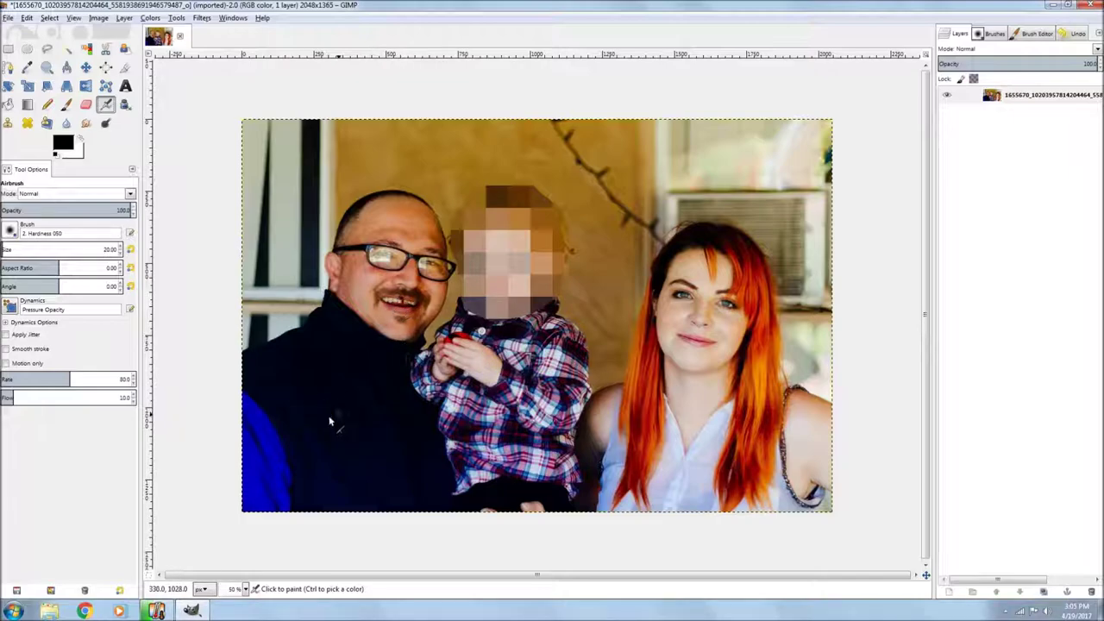
click(245, 589)
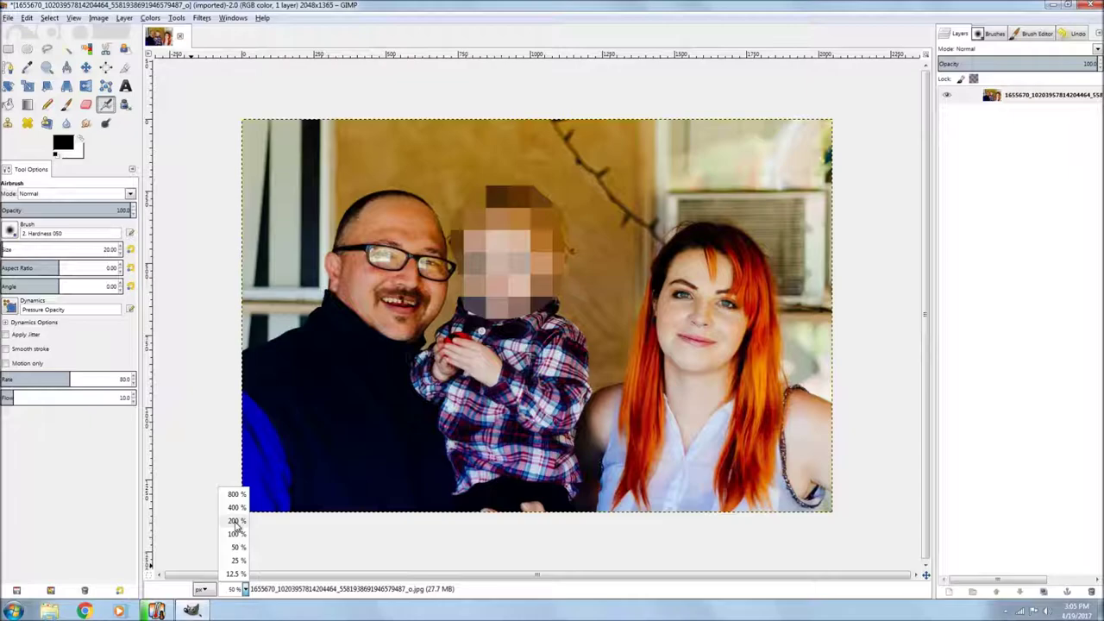
click(236, 522)
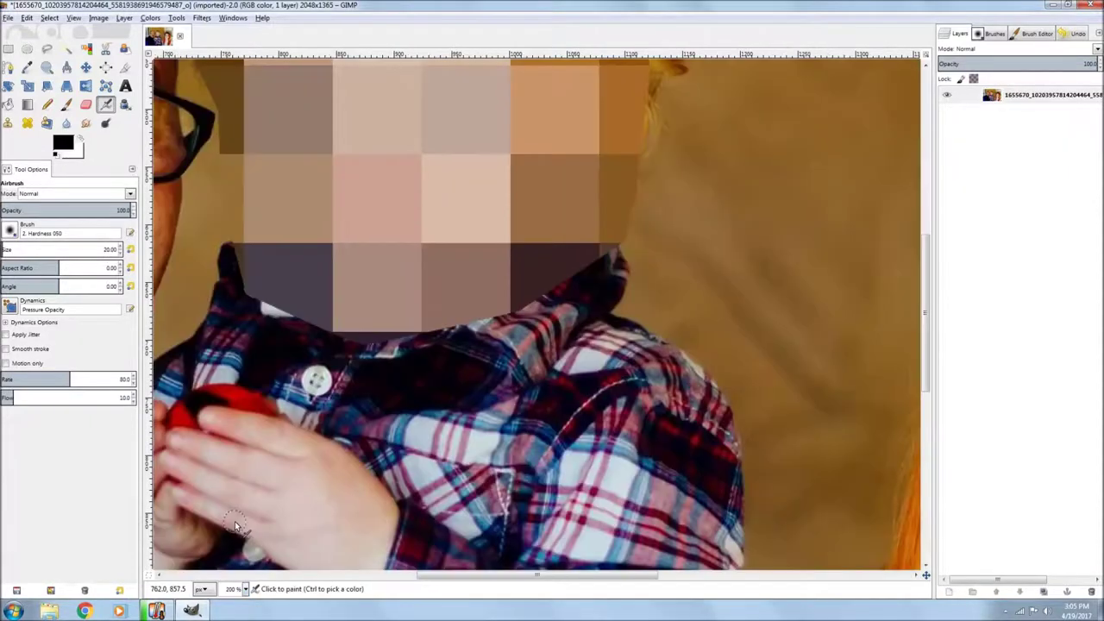
mouse_move(333, 455)
mouse_down()
mouse_move(649, 472)
mouse_move(738, 530)
mouse_up()
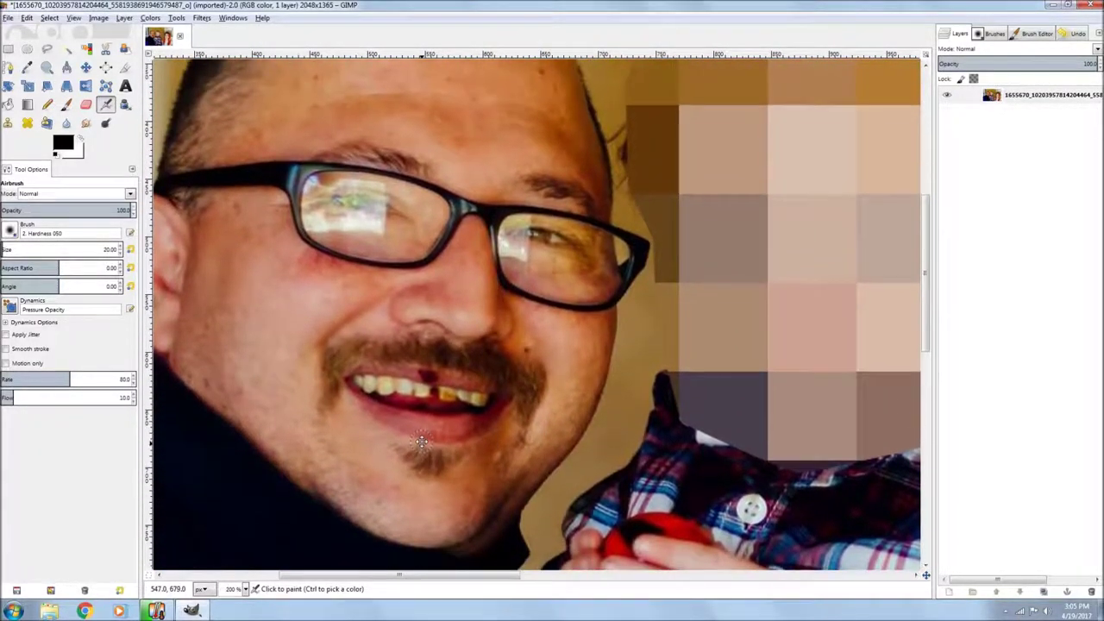
drag(423, 401, 421, 462)
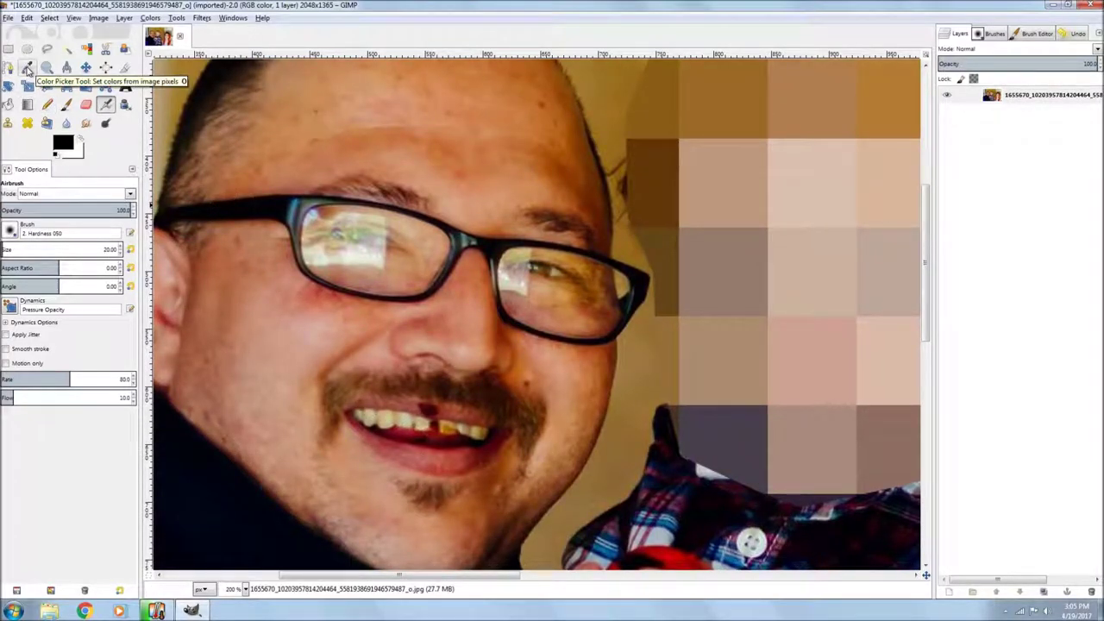
Sample the man's dark red lip colour and shrink the airbrush to size 12
click(27, 69)
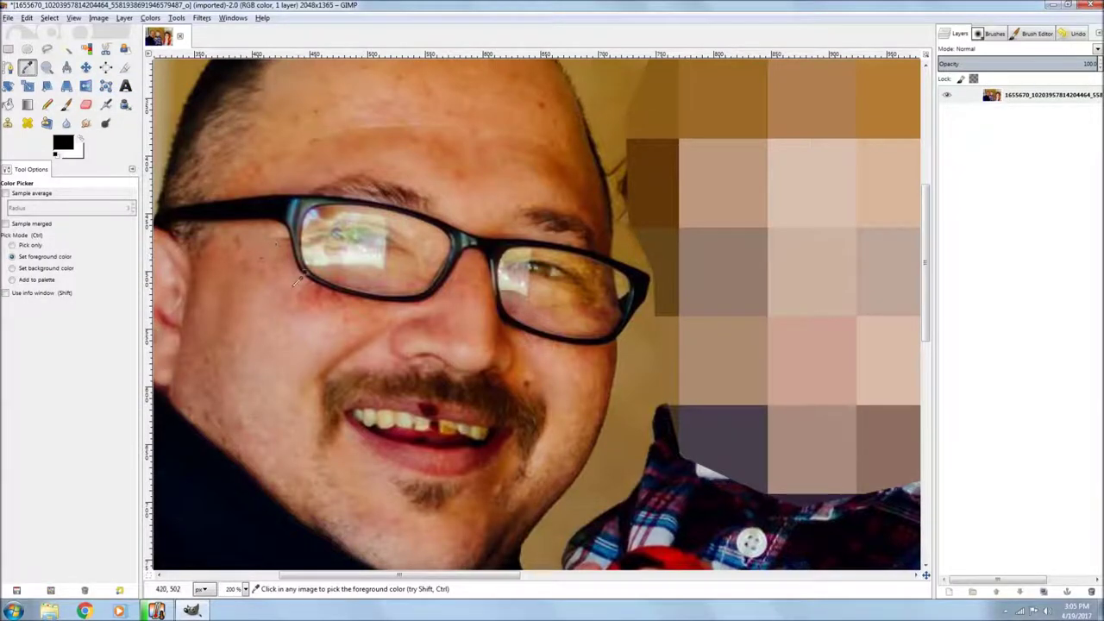
click(423, 401)
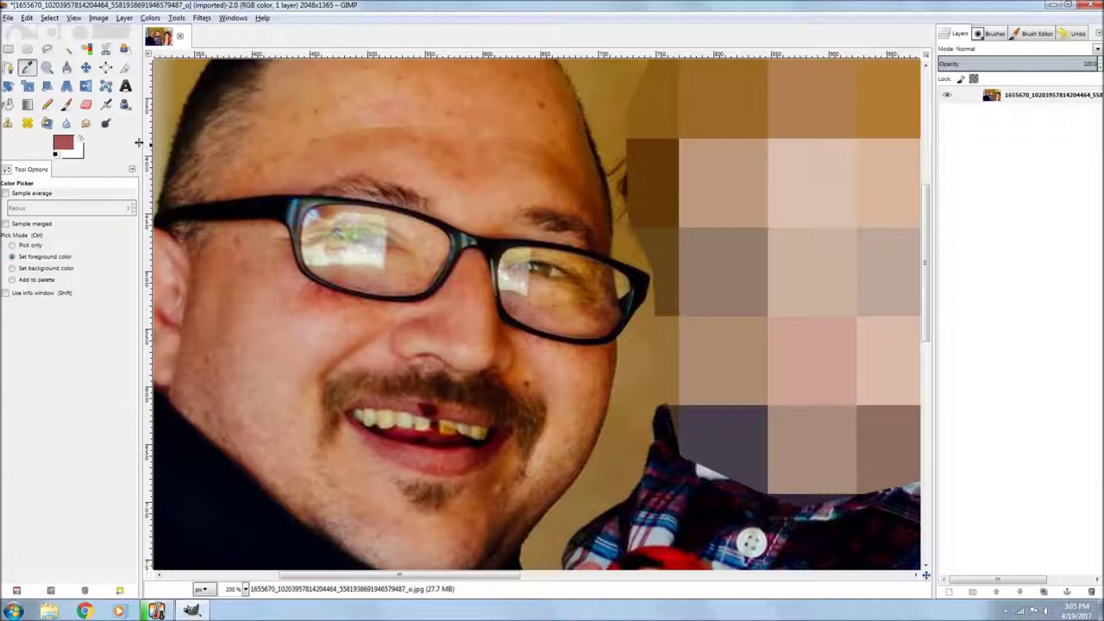
click(105, 104)
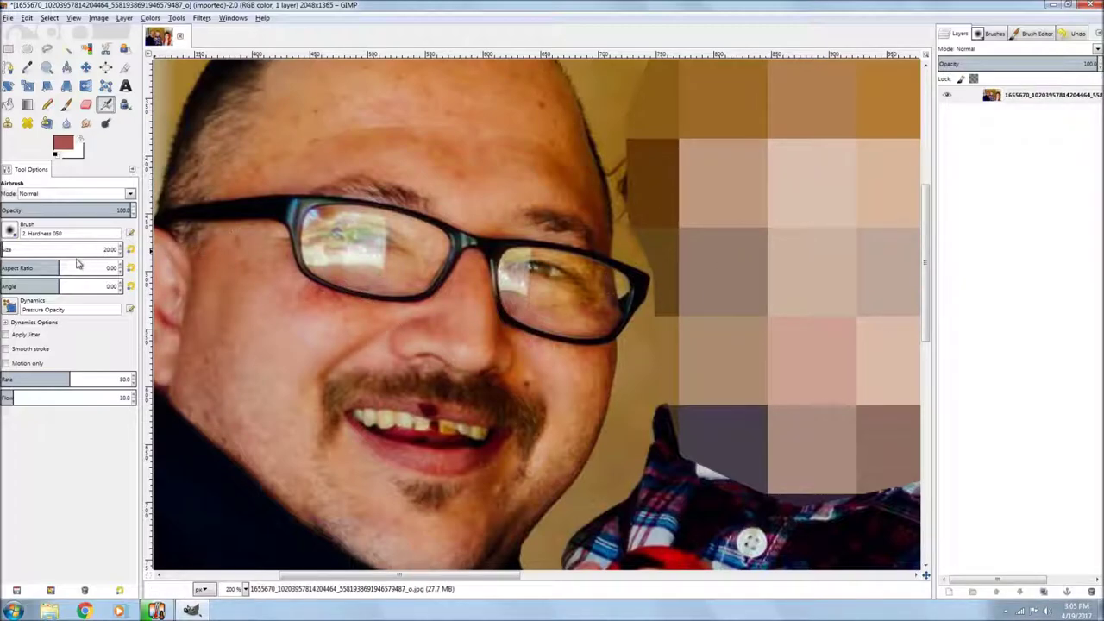
scroll(77, 250, down, 2)
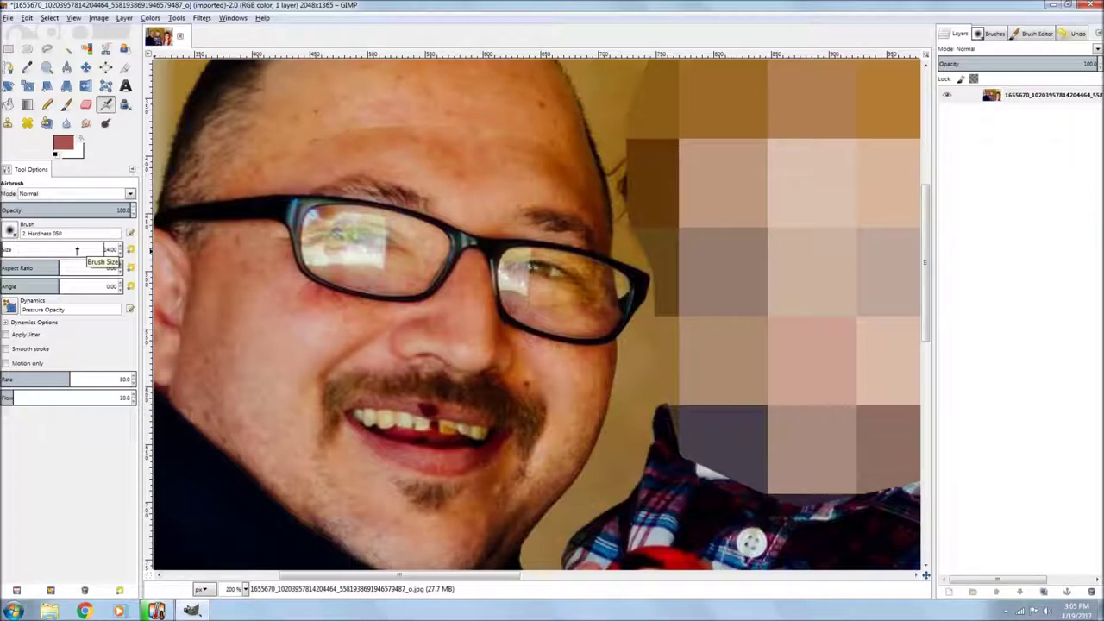
Airbrush over the man's teeth and tooth gap, undoing the last stroke
click(424, 412)
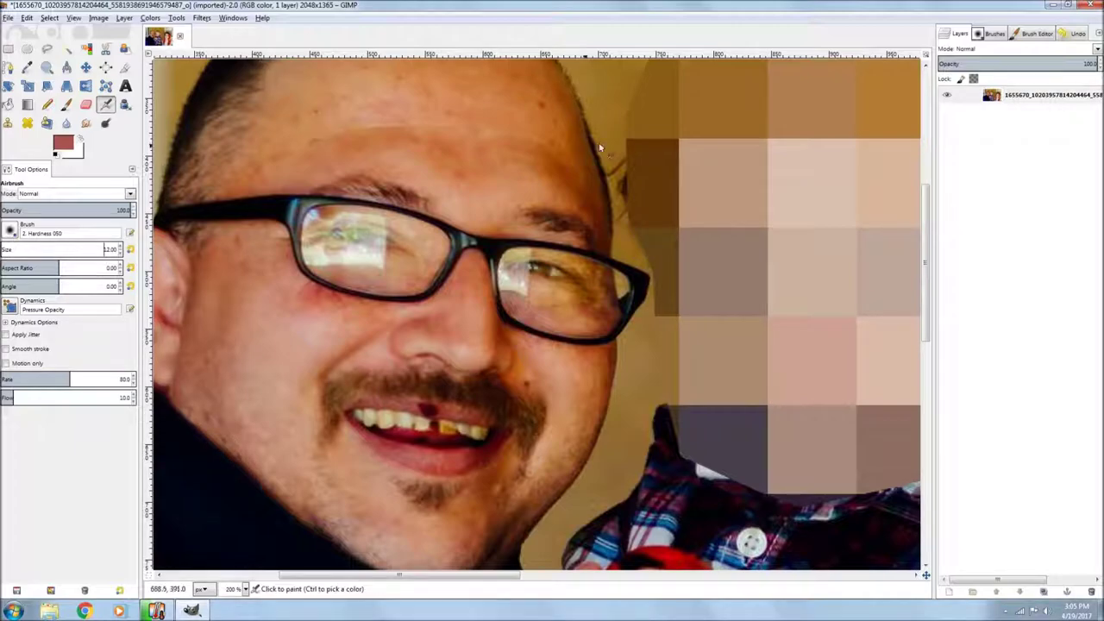
click(994, 34)
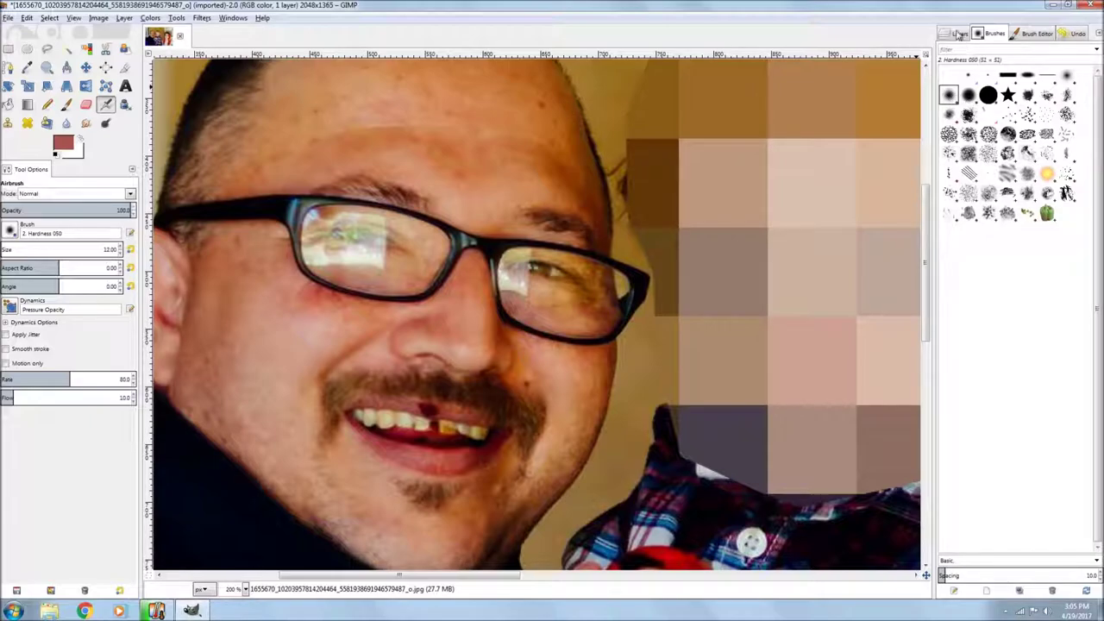
click(958, 36)
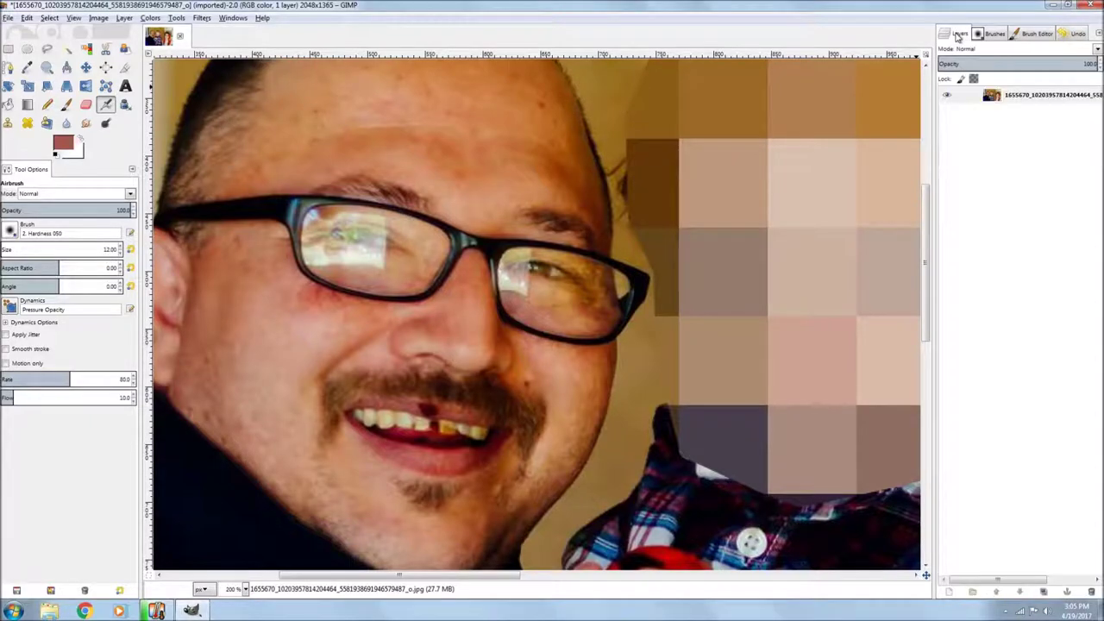
drag(436, 423, 422, 414)
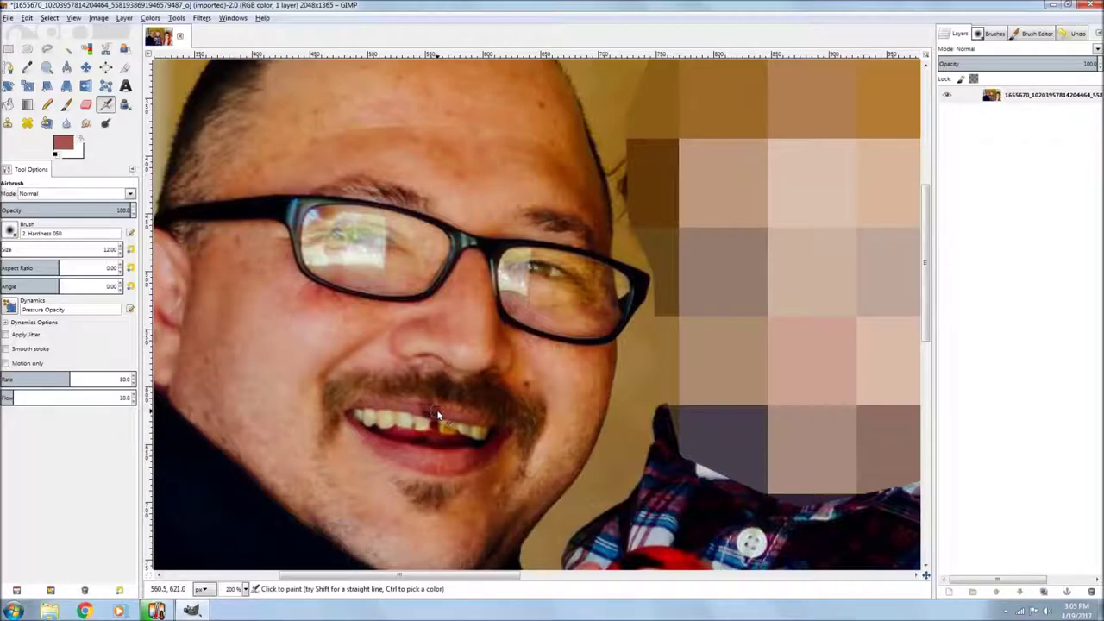
mouse_move(431, 408)
mouse_down()
mouse_move(420, 412)
mouse_move(434, 405)
mouse_up()
key(ctrl+z)
Smudge colour from the neighbouring teeth across the man's dark tooth gap
click(87, 123)
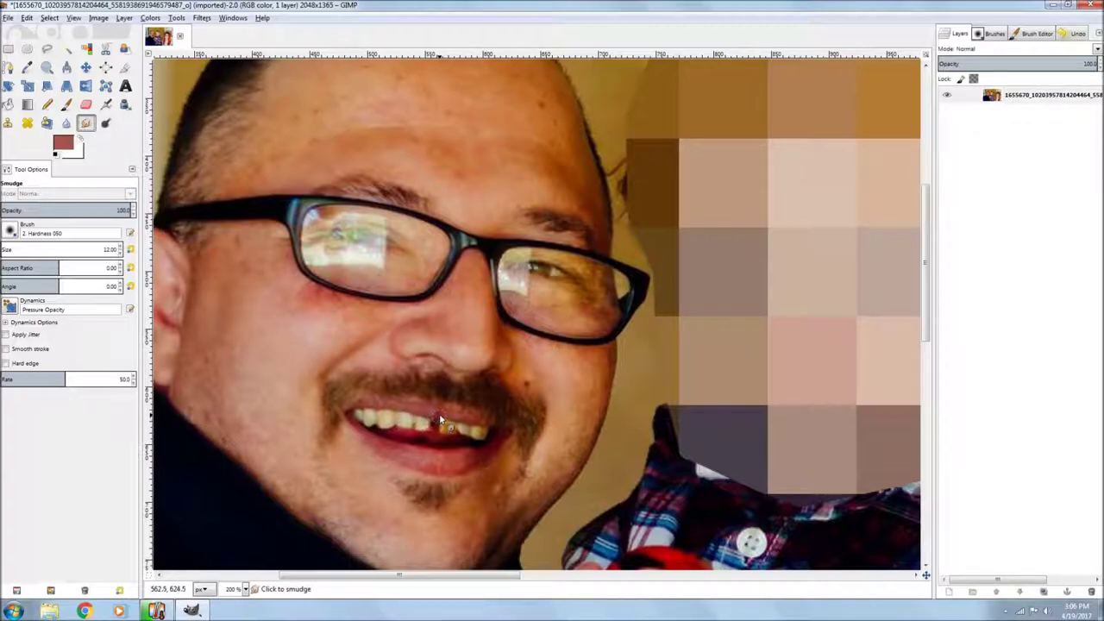
drag(440, 421, 393, 411)
mouse_move(440, 432)
mouse_down()
mouse_move(426, 428)
mouse_move(443, 435)
mouse_up()
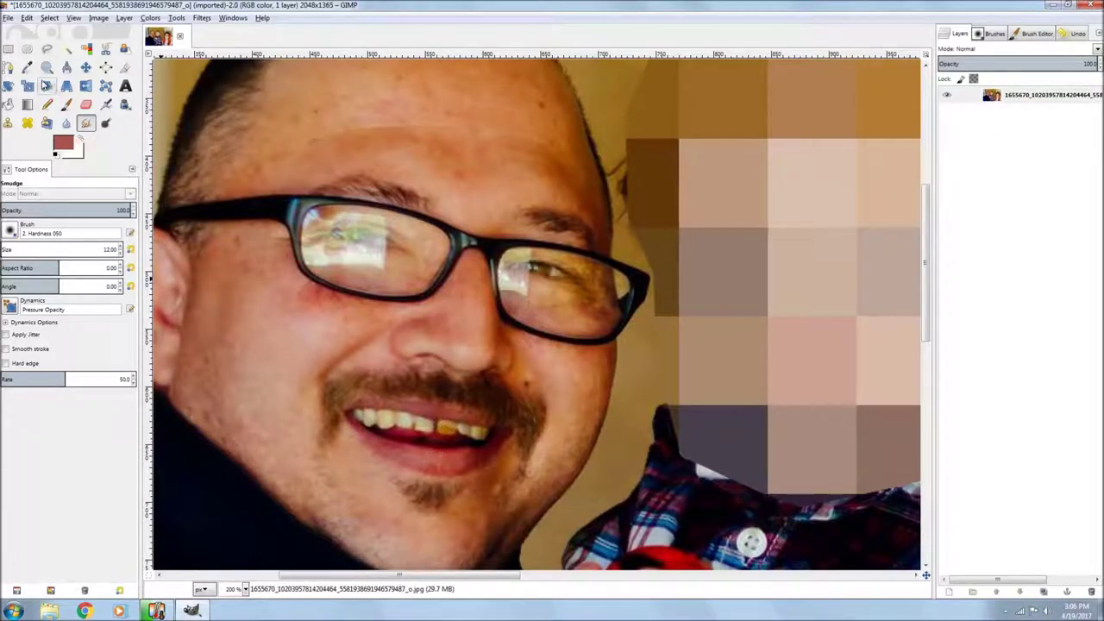
key(o)
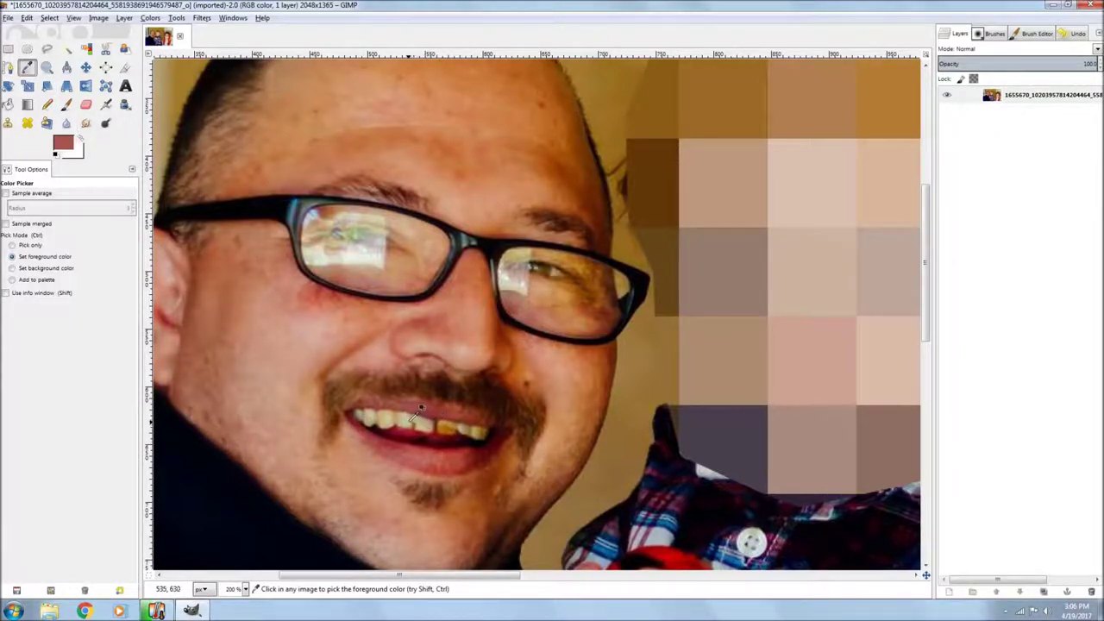
Sample the cream colour from the man's teeth and airbrush it over his missing-tooth gap
click(415, 409)
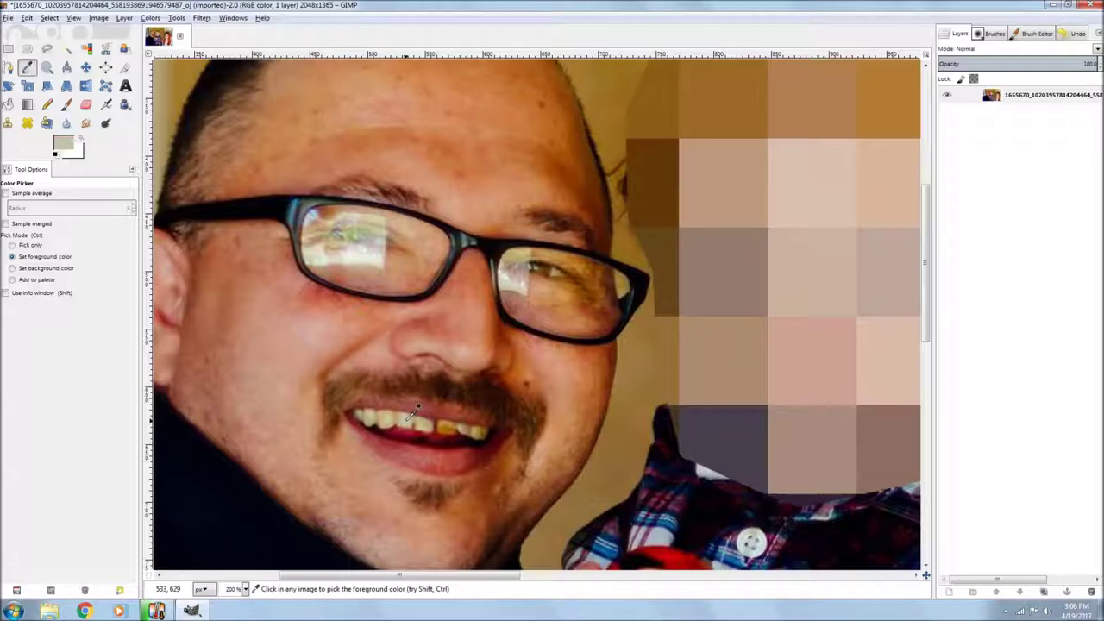
click(105, 105)
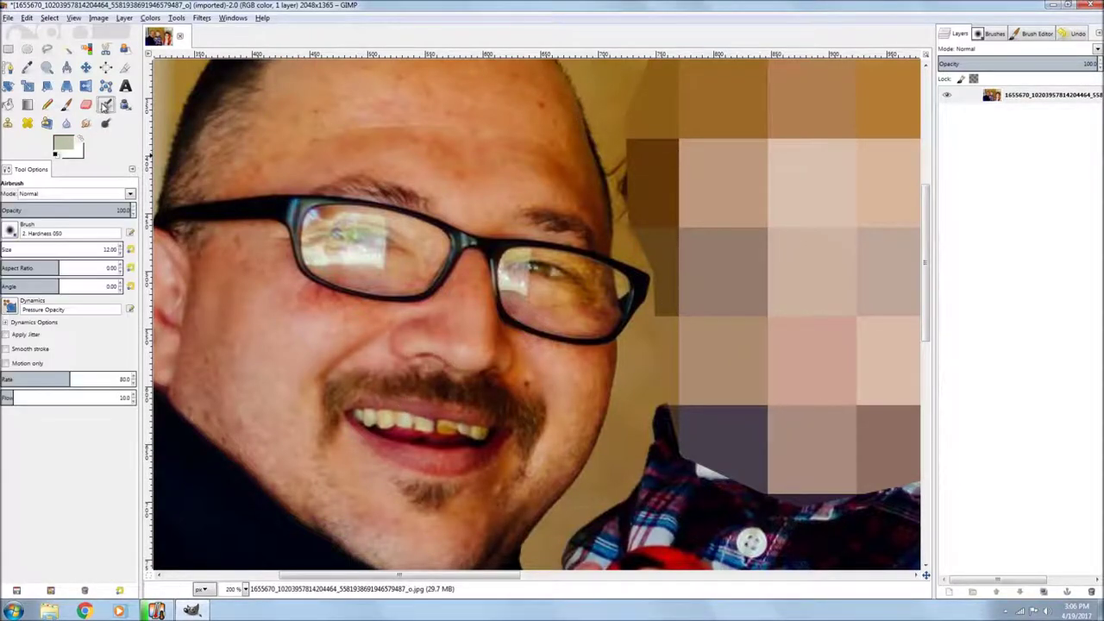
click(385, 420)
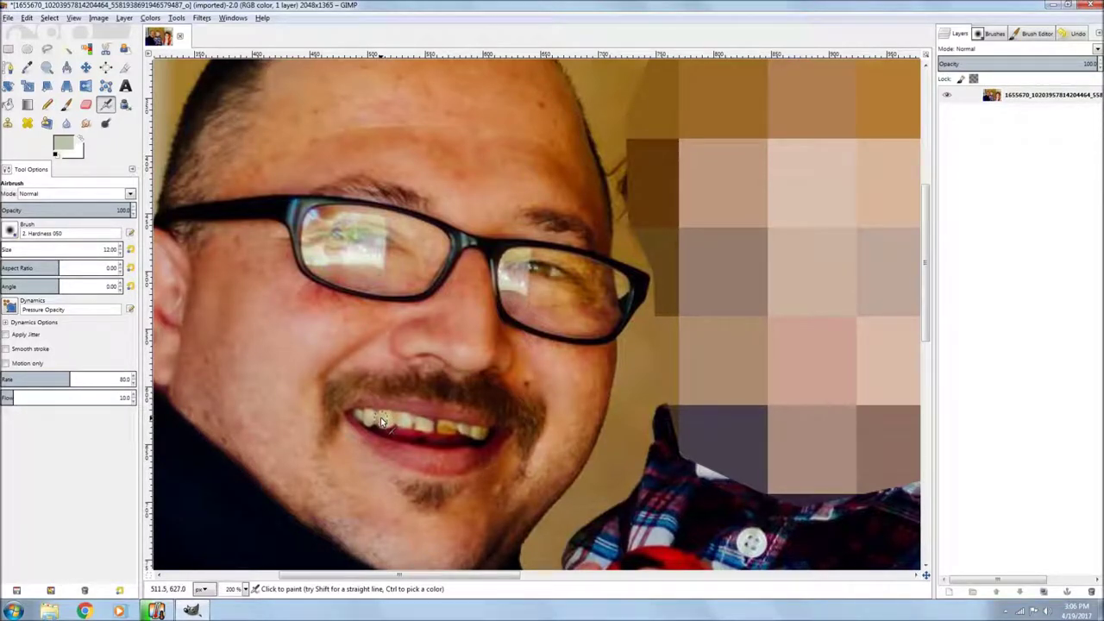
drag(382, 421, 442, 431)
mouse_move(443, 431)
mouse_down()
mouse_move(481, 440)
mouse_move(437, 426)
mouse_up()
mouse_move(433, 424)
mouse_down()
mouse_move(487, 432)
mouse_move(398, 421)
mouse_up()
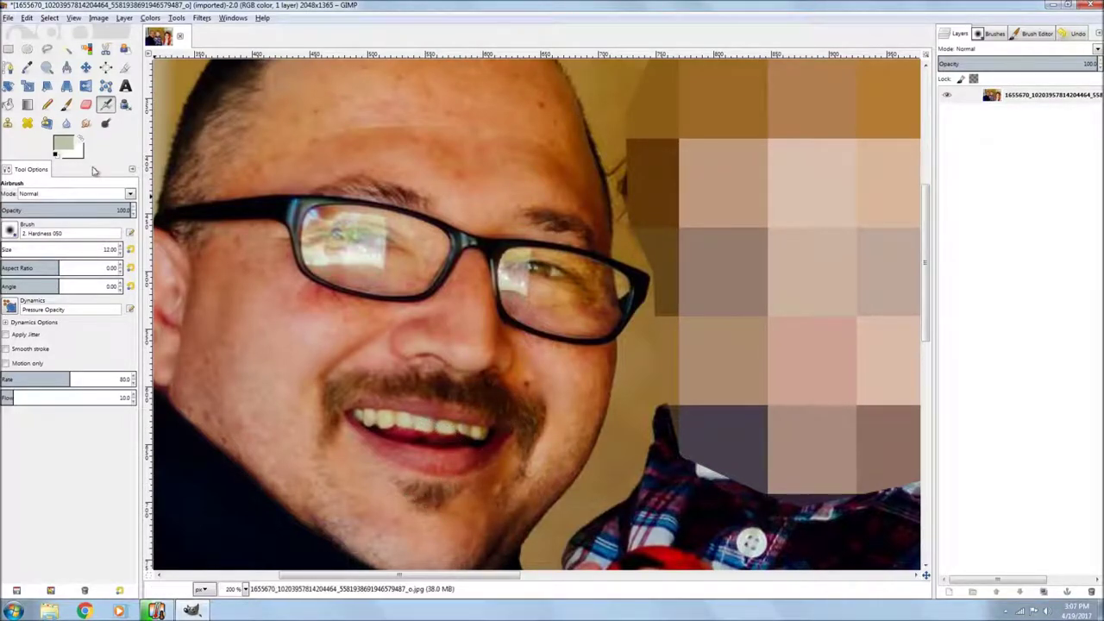
Try healing the painted tooth area, then switch to the Smudge tool after the missing-source warning
click(28, 123)
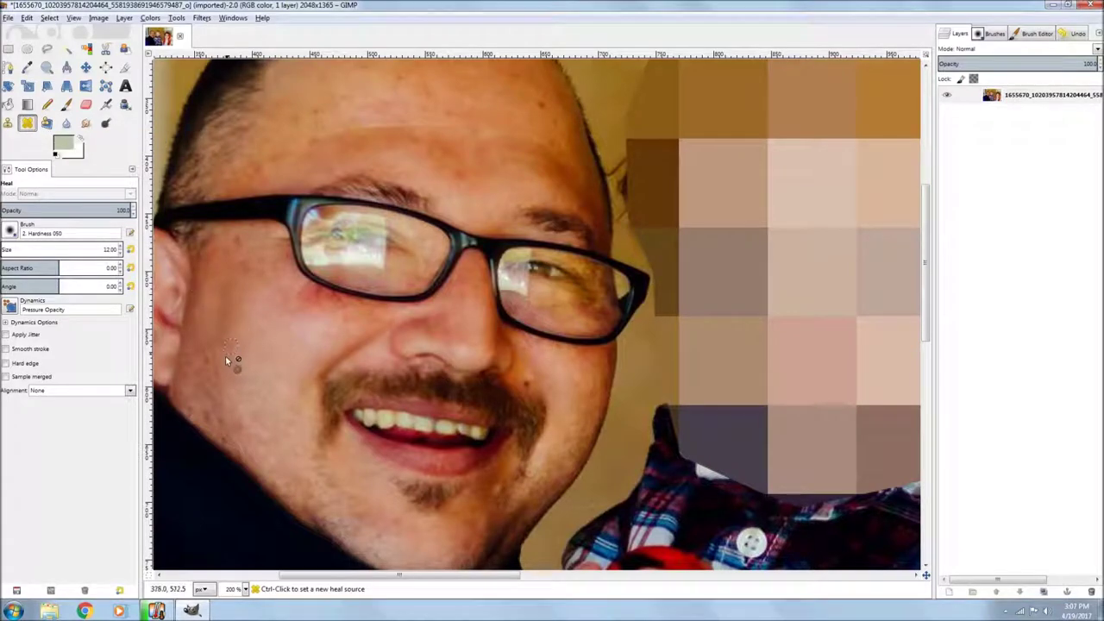
click(207, 418)
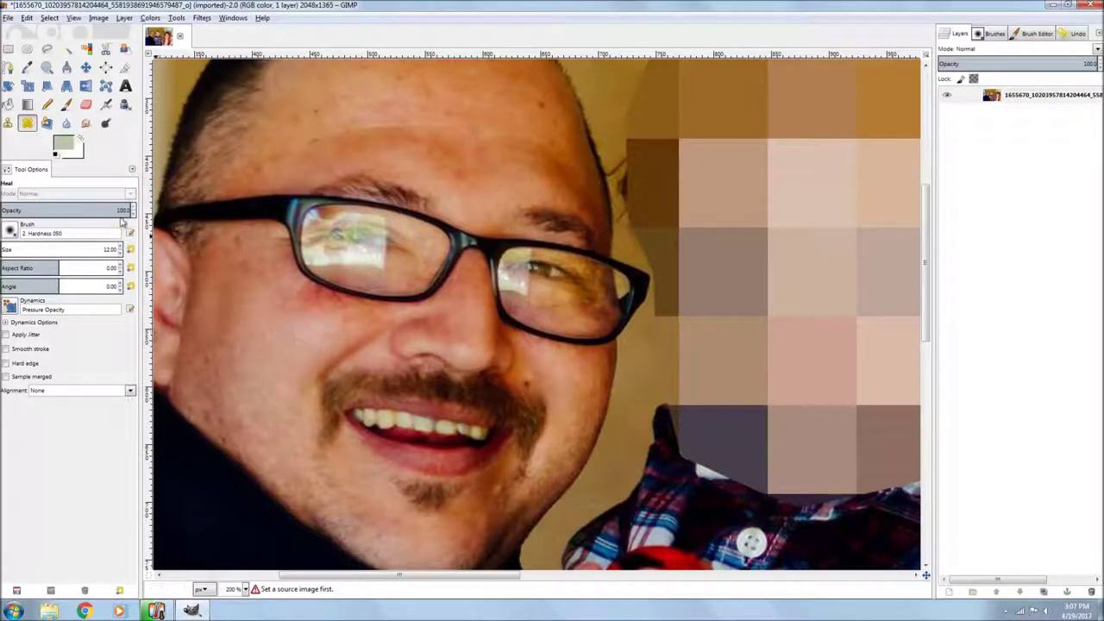
click(87, 124)
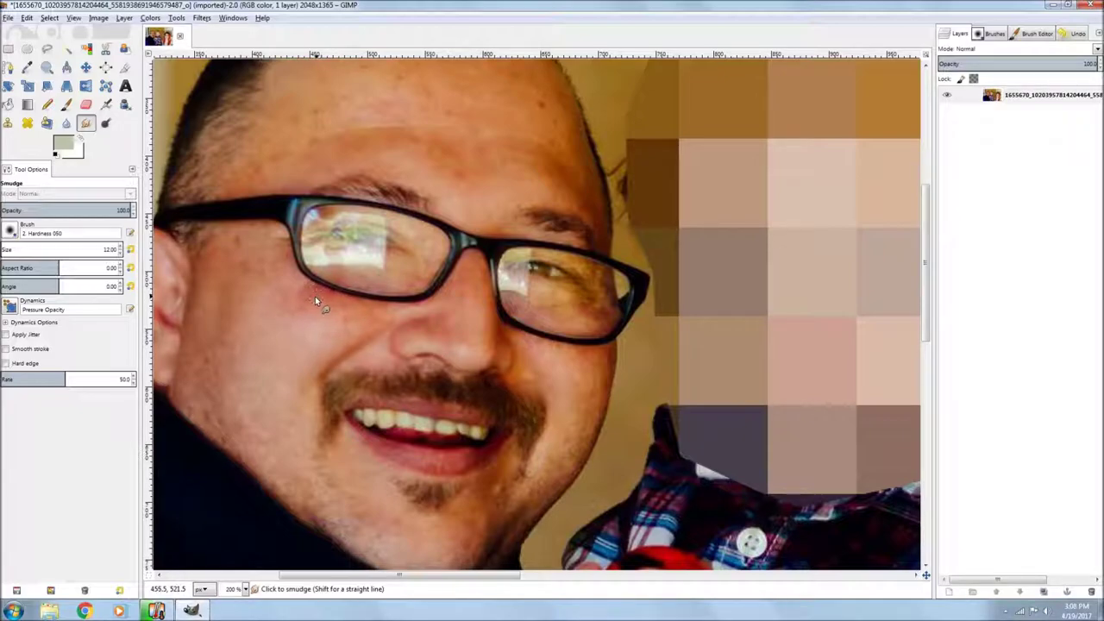
Lightly smudge the man's cheek below his glasses, then zoom out to 50%
drag(322, 266, 371, 274)
scroll(442, 351, up, 2)
scroll(442, 351, up, 3)
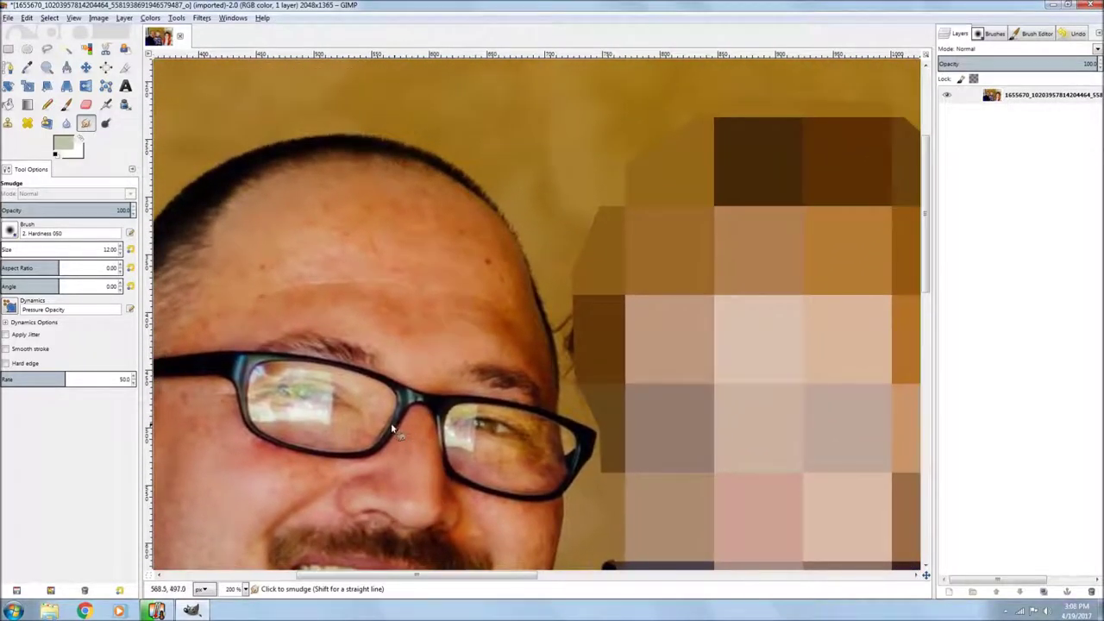
click(245, 589)
click(235, 547)
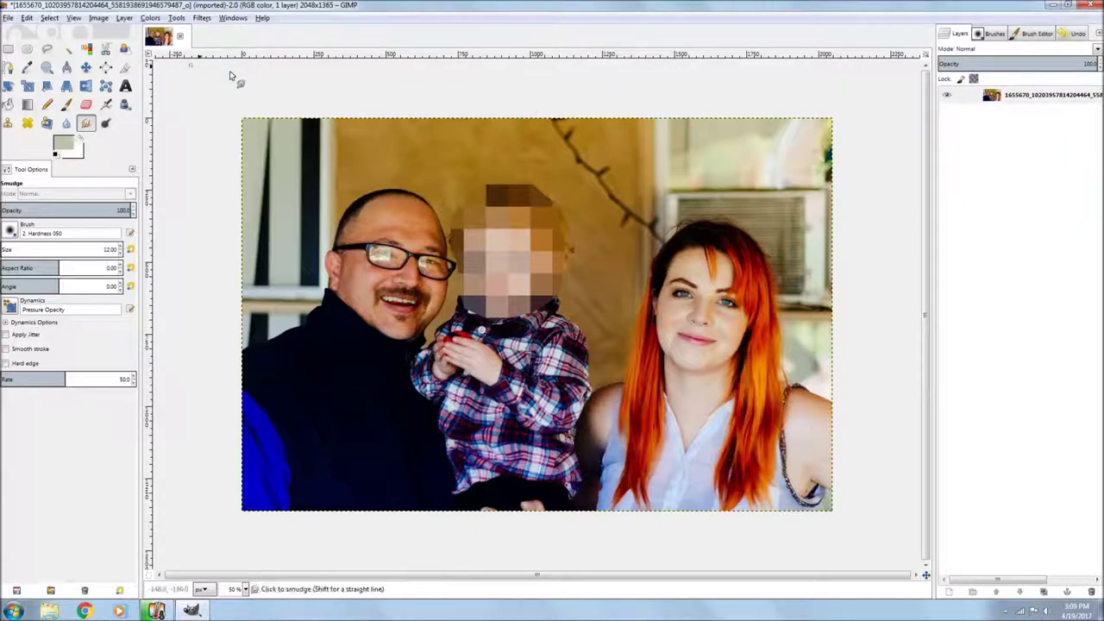
Restore the GIMP window from full screen and move and narrow it so the desktop shows
click(1068, 4)
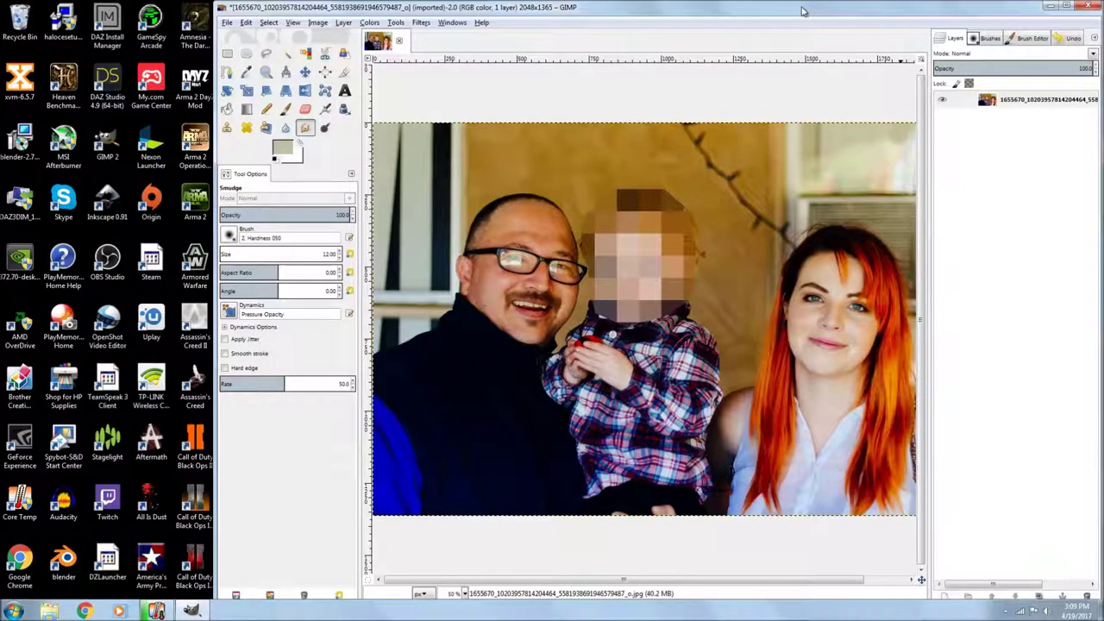
drag(804, 5, 614, 7)
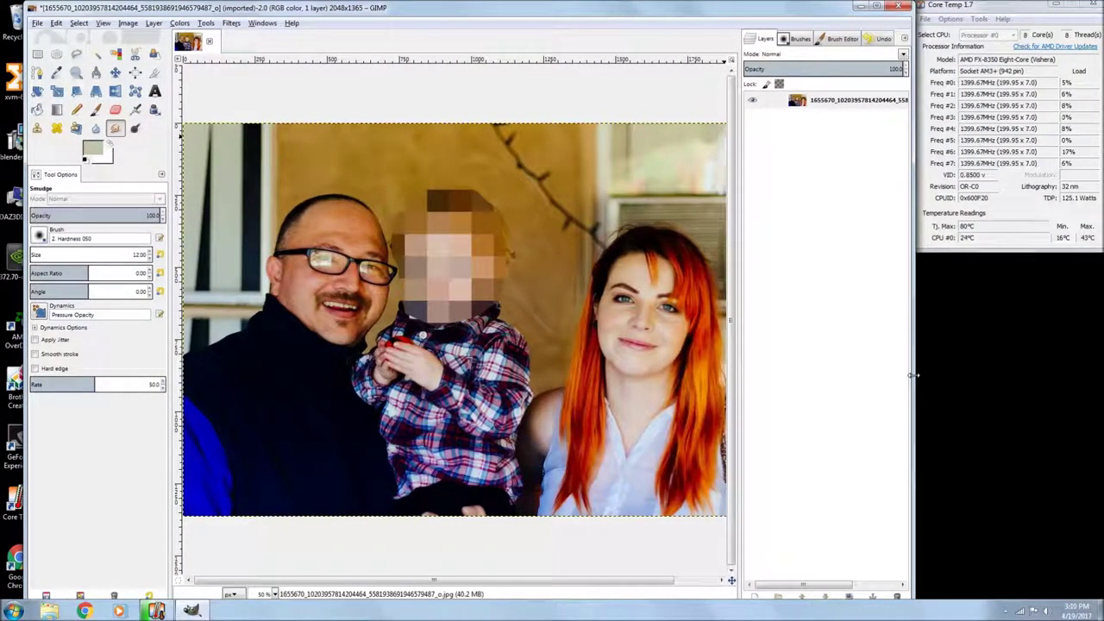
drag(913, 352, 700, 432)
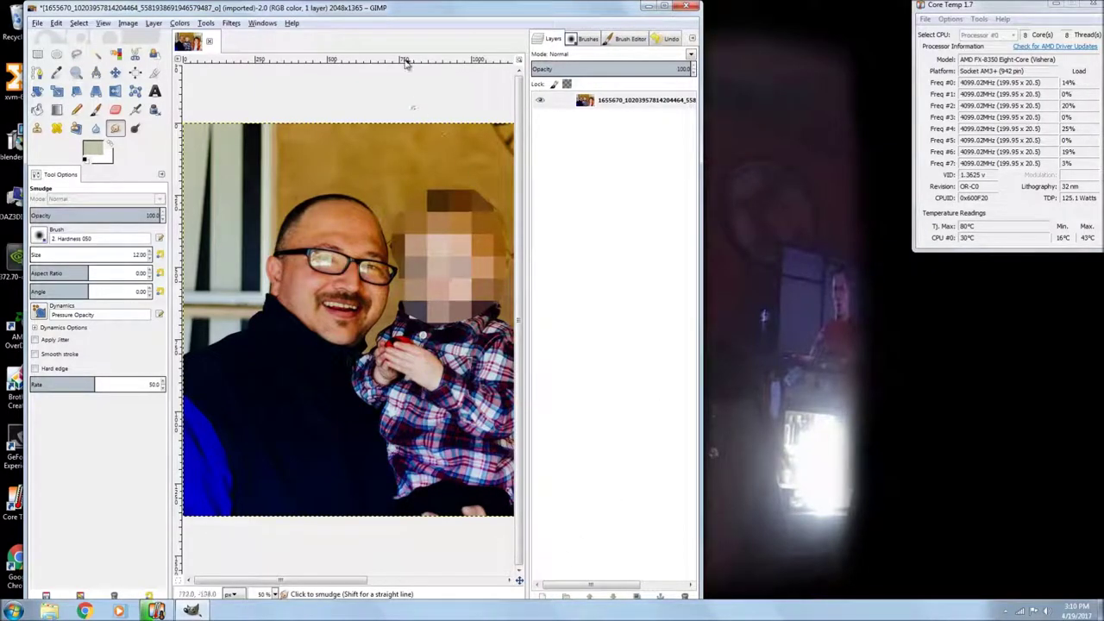
mouse_move(415, 7)
mouse_down()
mouse_move(416, 32)
mouse_move(513, 55)
mouse_move(593, 51)
mouse_up()
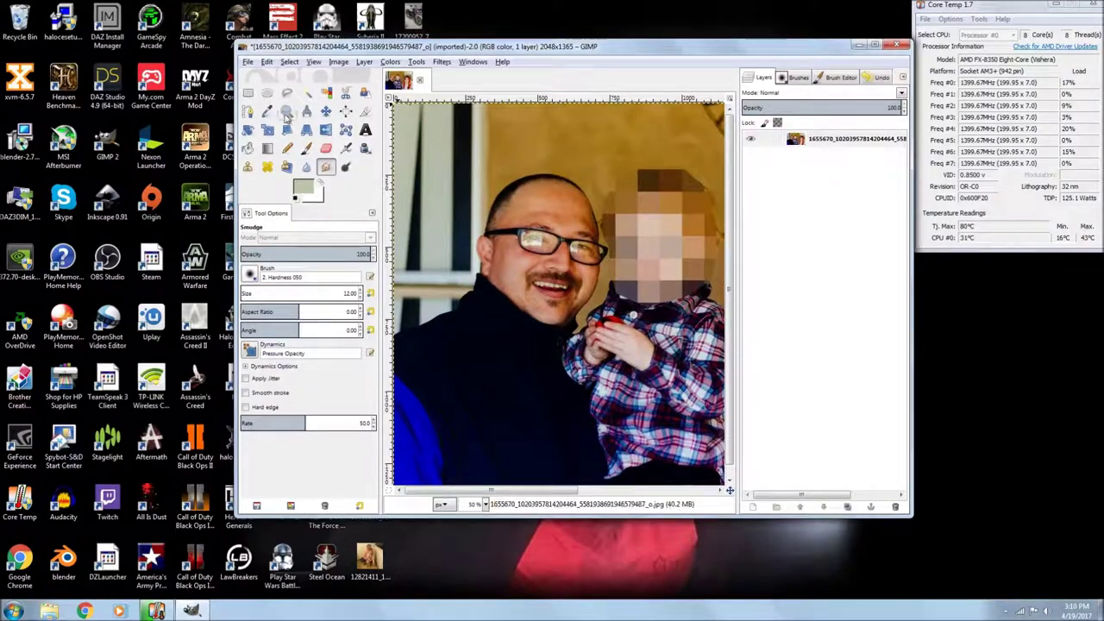
click(249, 63)
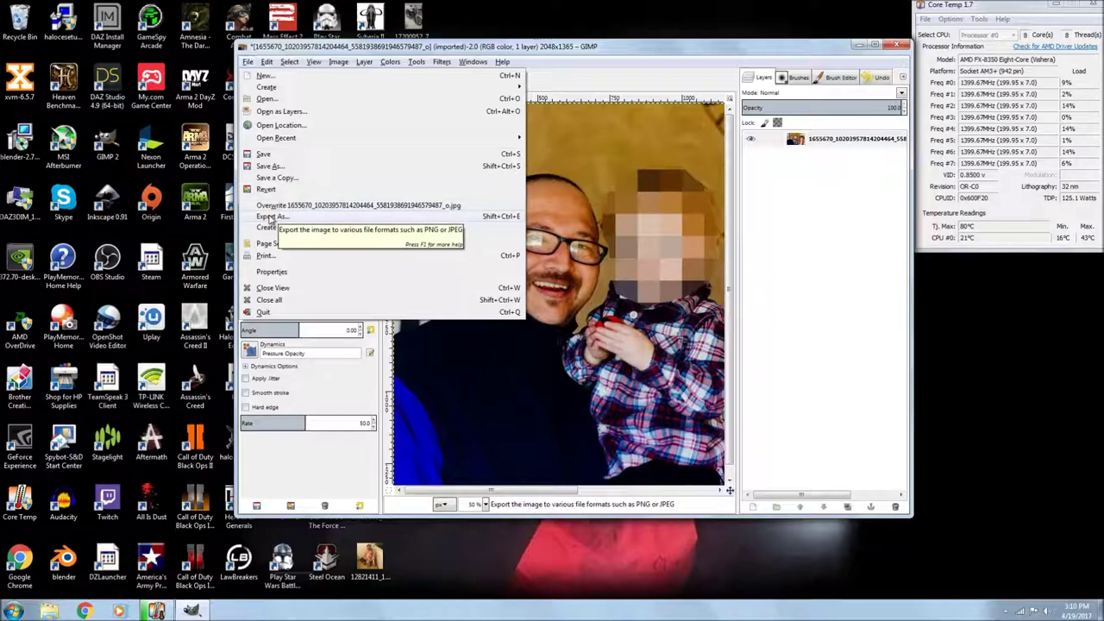
Export to the Desktop renamed testpic.jpg, raising JPEG quality from 90 to 100
click(269, 217)
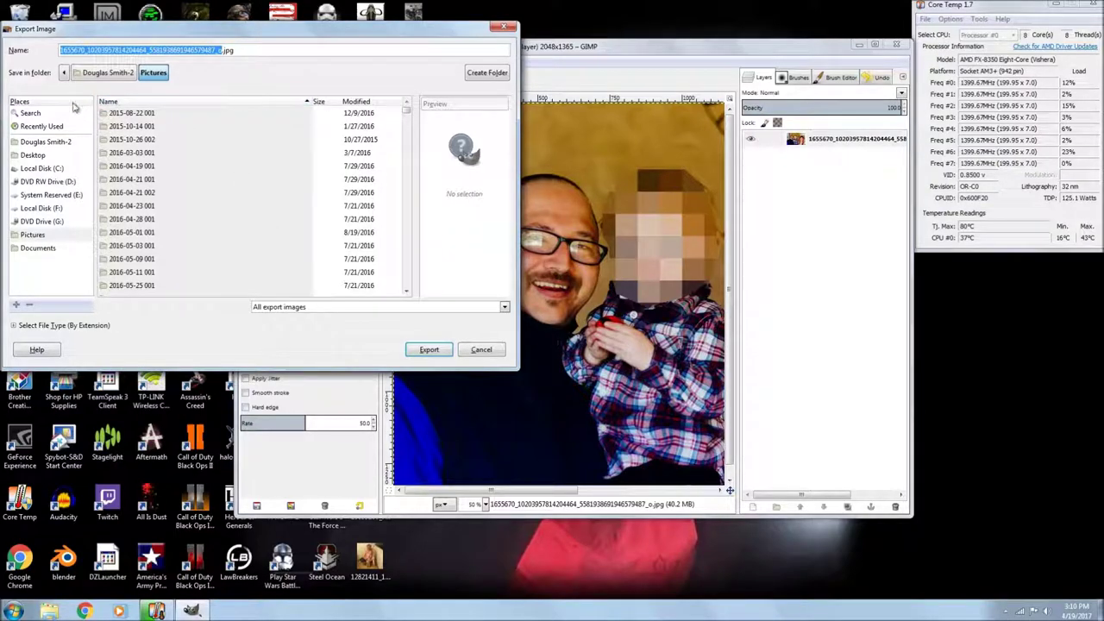
click(35, 157)
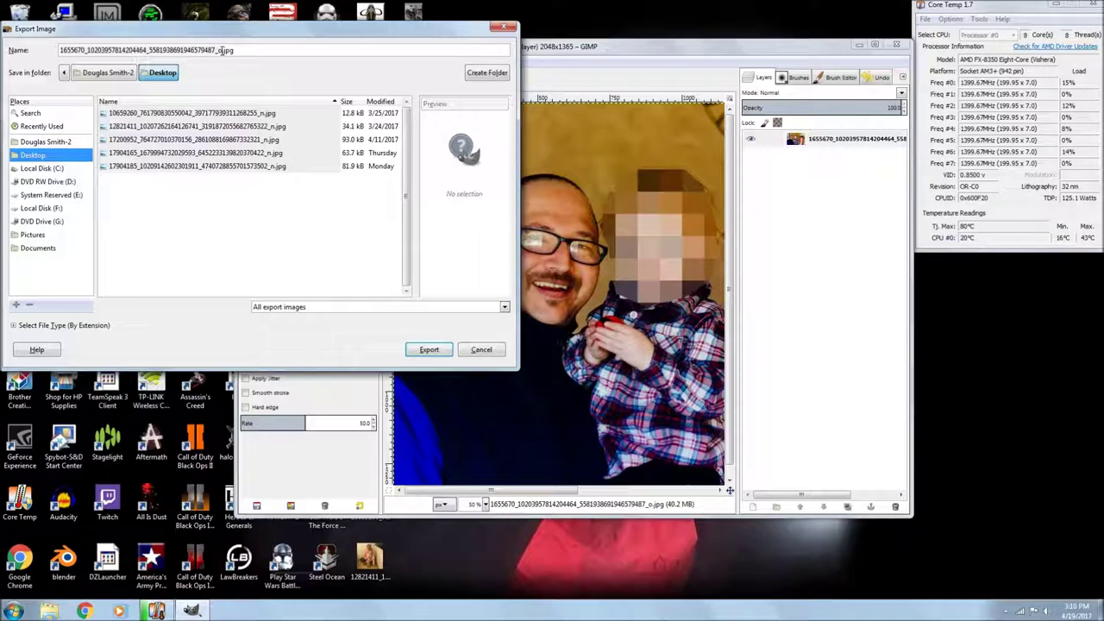
drag(222, 50, 56, 56)
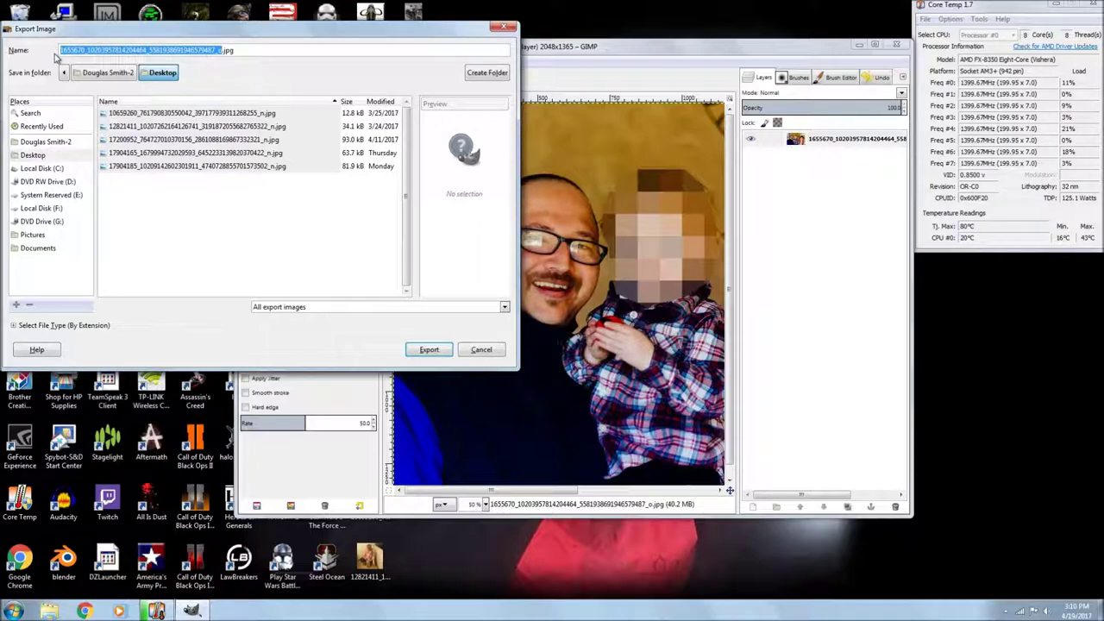
key(BackSpace)
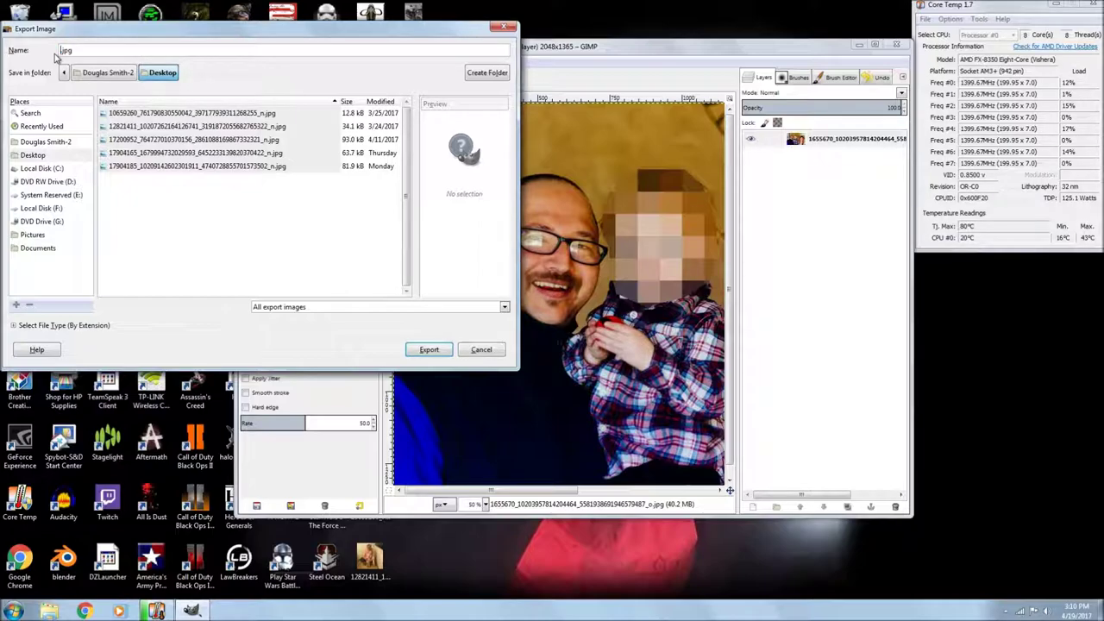
text(test)
text(pic)
click(436, 353)
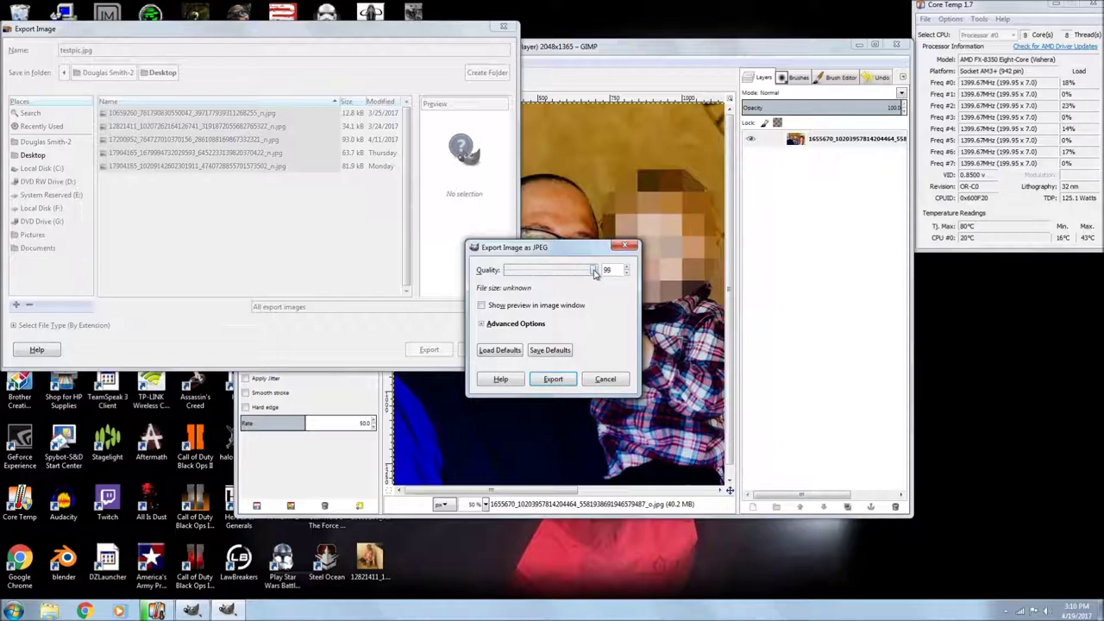
drag(586, 272, 602, 274)
click(553, 379)
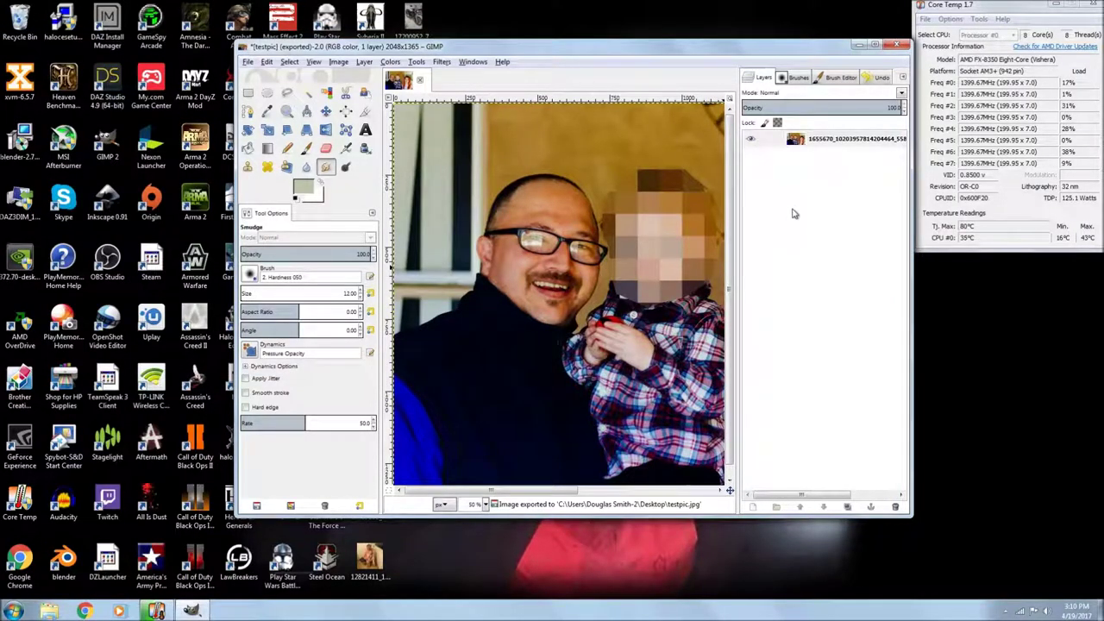
Open testpic.jpg from the desktop in Photo Gallery to check it, then return to maximized GIMP
click(860, 45)
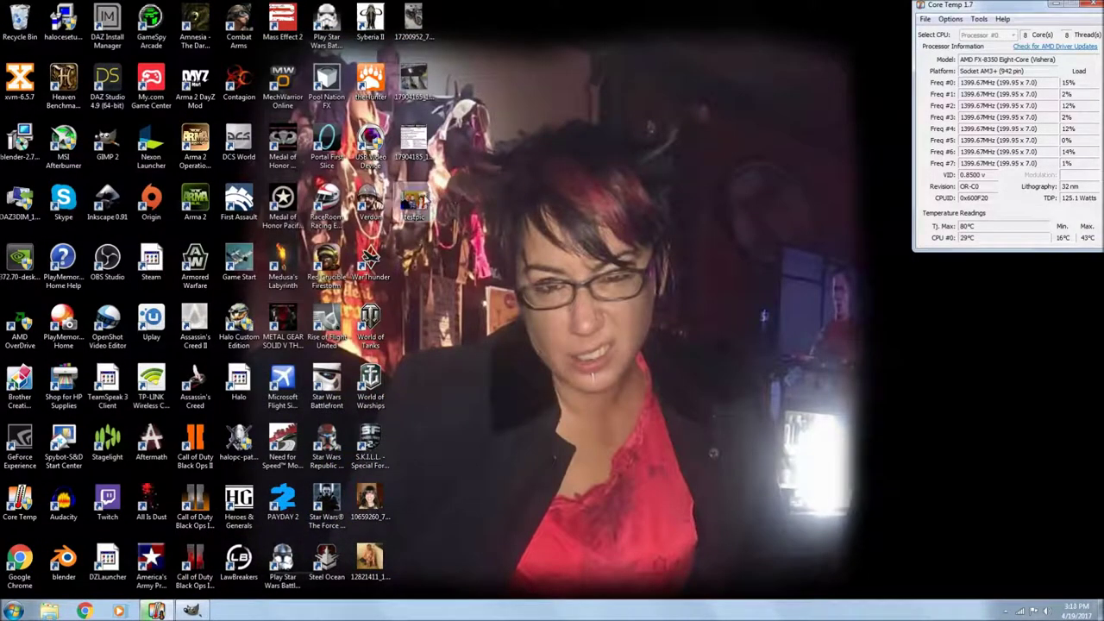
double_click(416, 204)
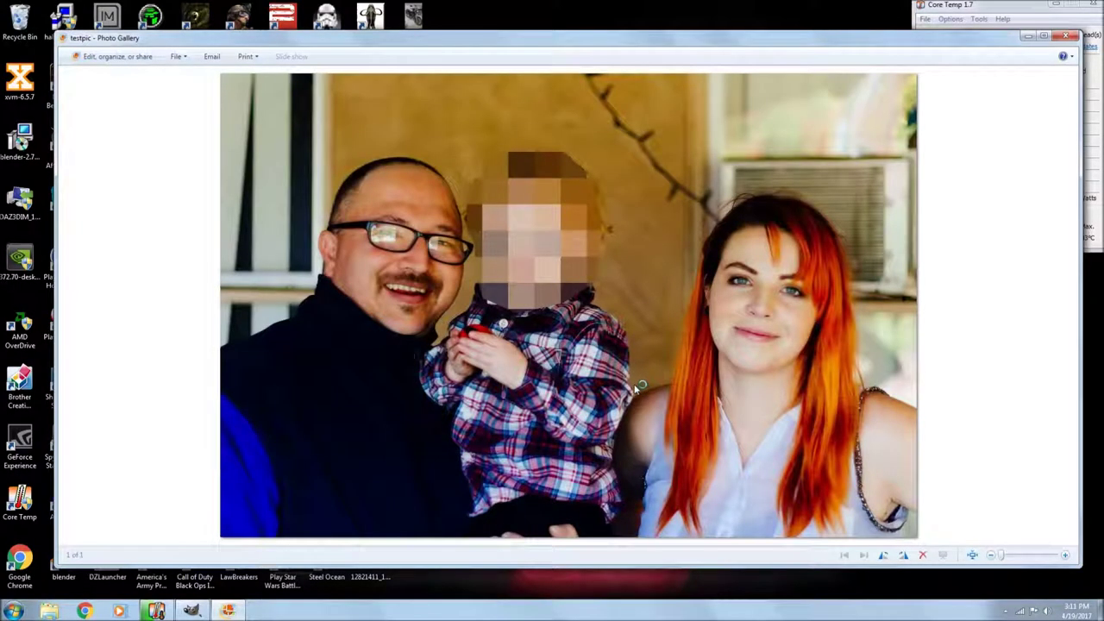
click(1067, 36)
click(192, 610)
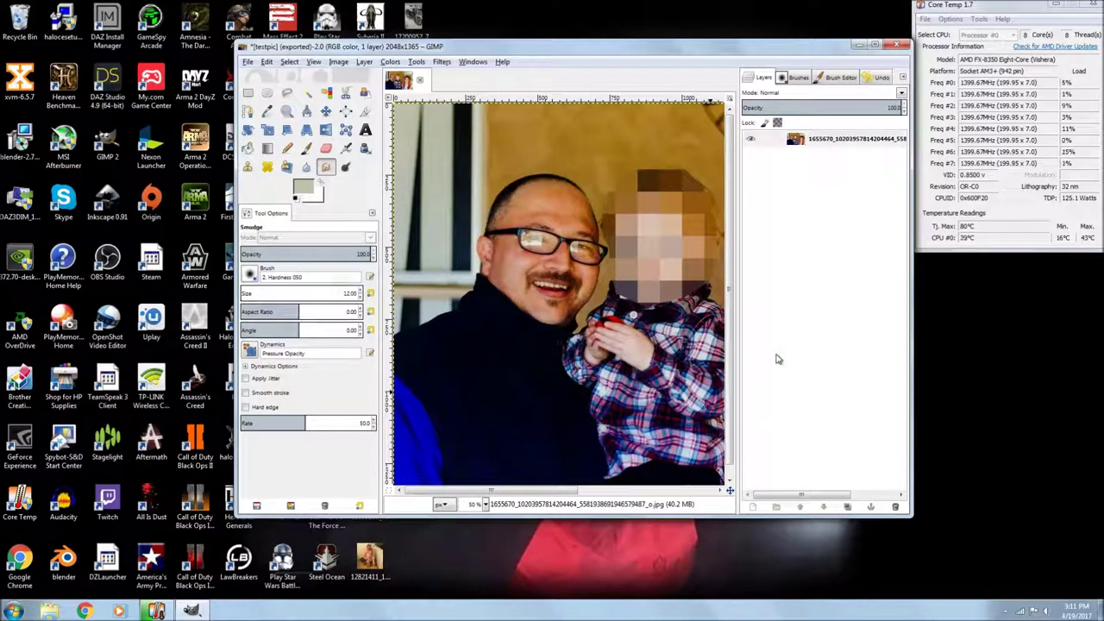
click(874, 47)
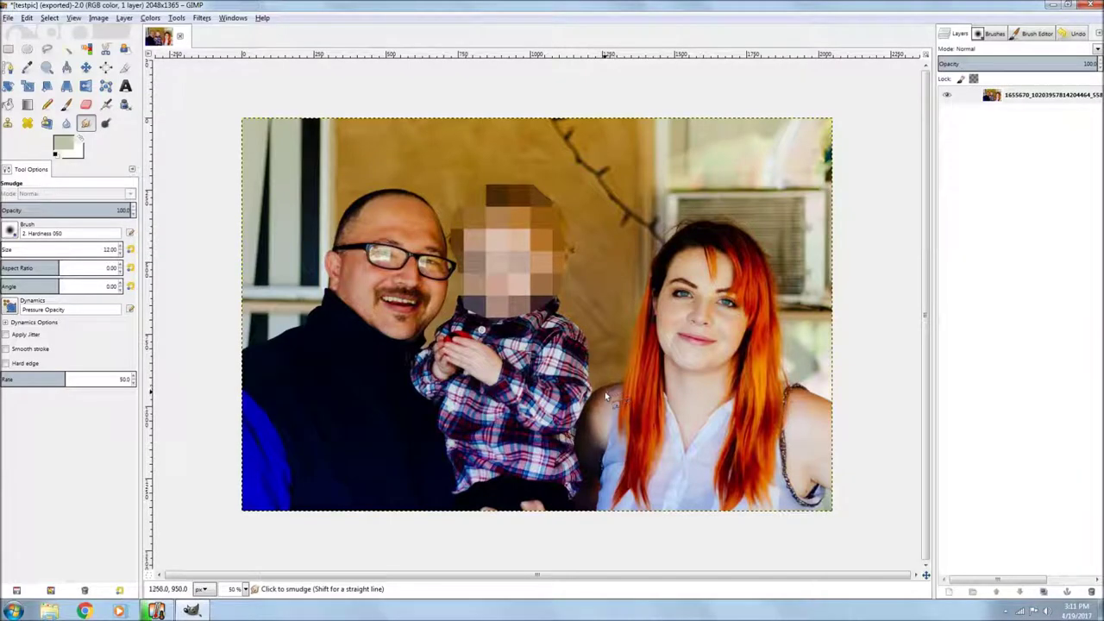